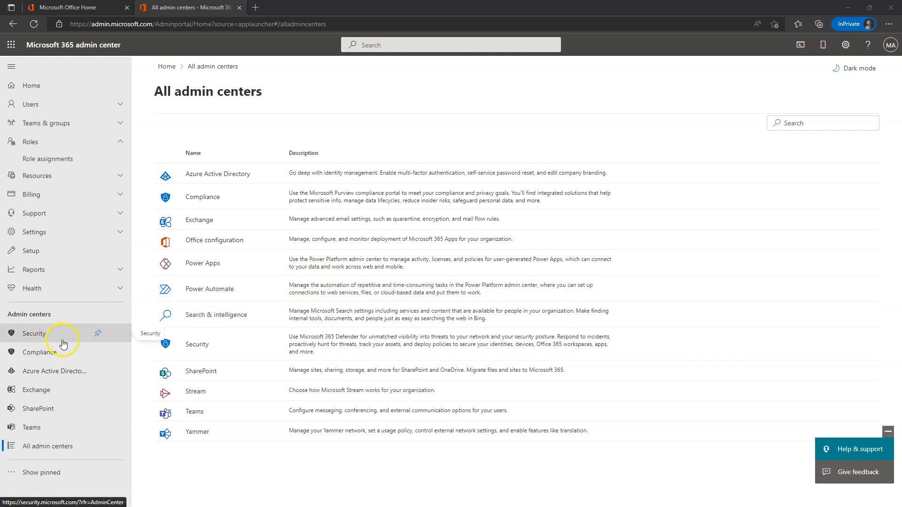
Step: In the Azure Active Directory admin center, add Azure AD Conditional Access to the favorites and open it
click(42, 376)
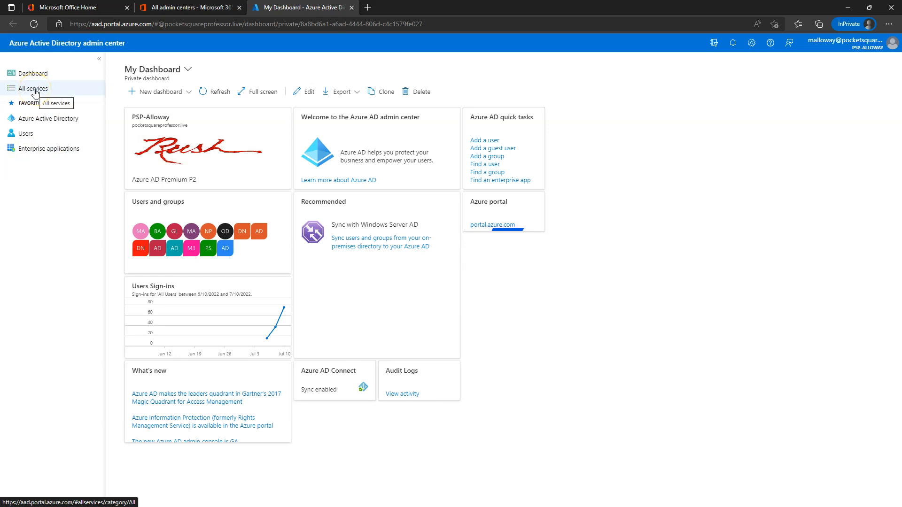
click(35, 92)
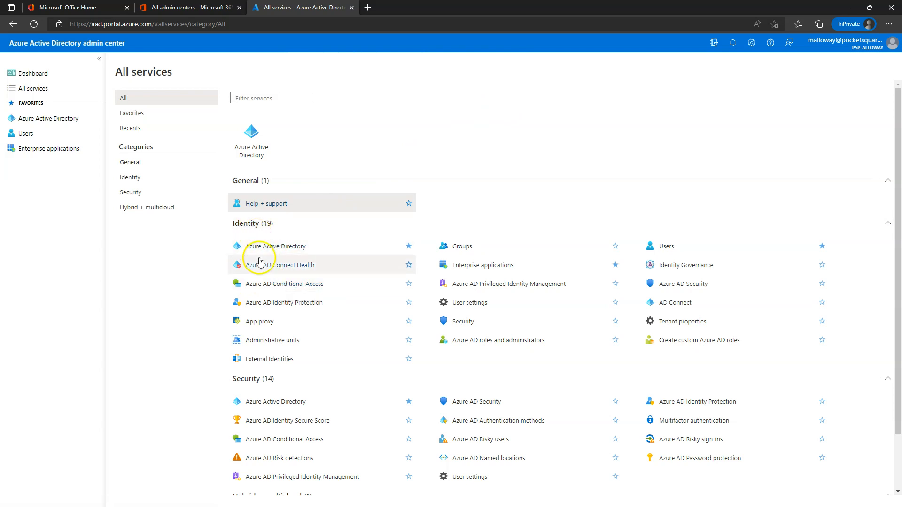
click(409, 284)
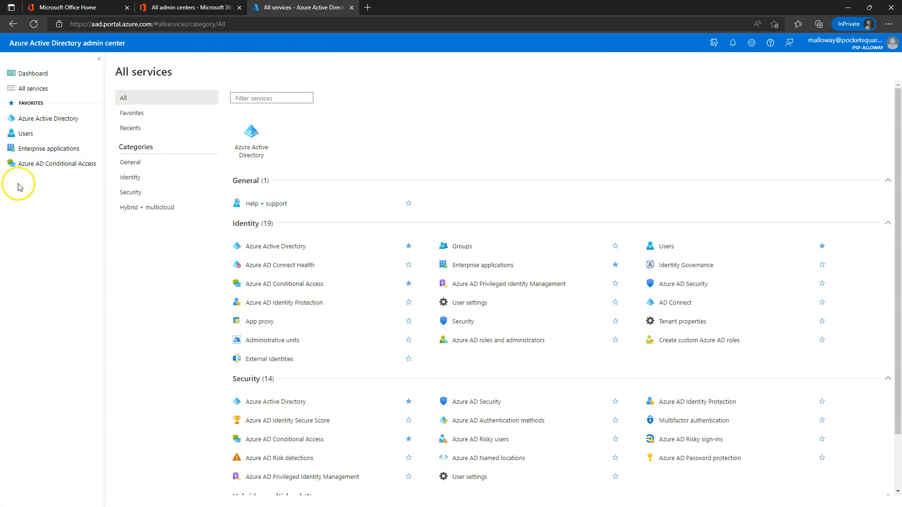
click(47, 168)
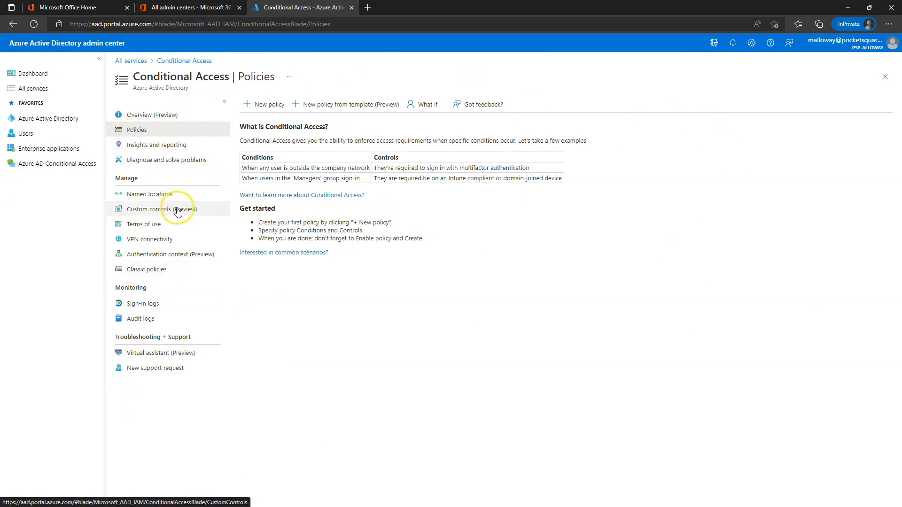
Step: Start a new Conditional Access policy named "MFA for Admins Strict"
click(266, 108)
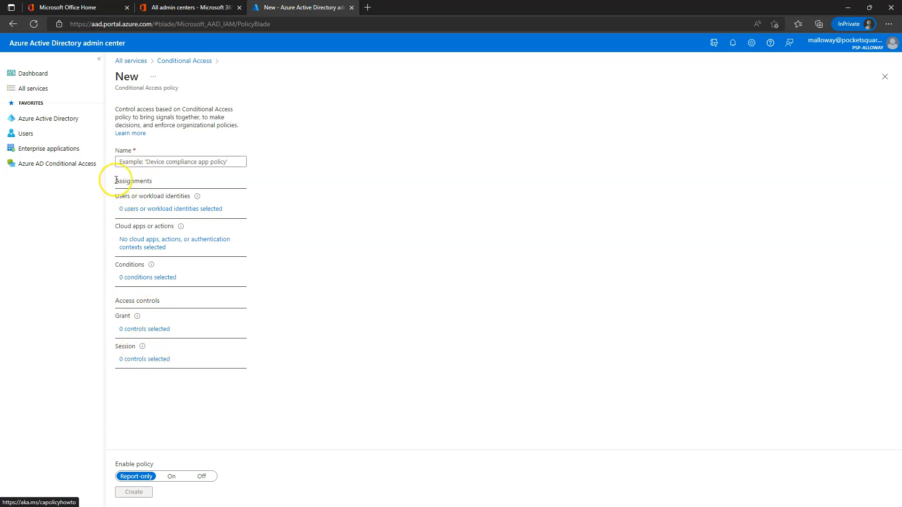
click(145, 163)
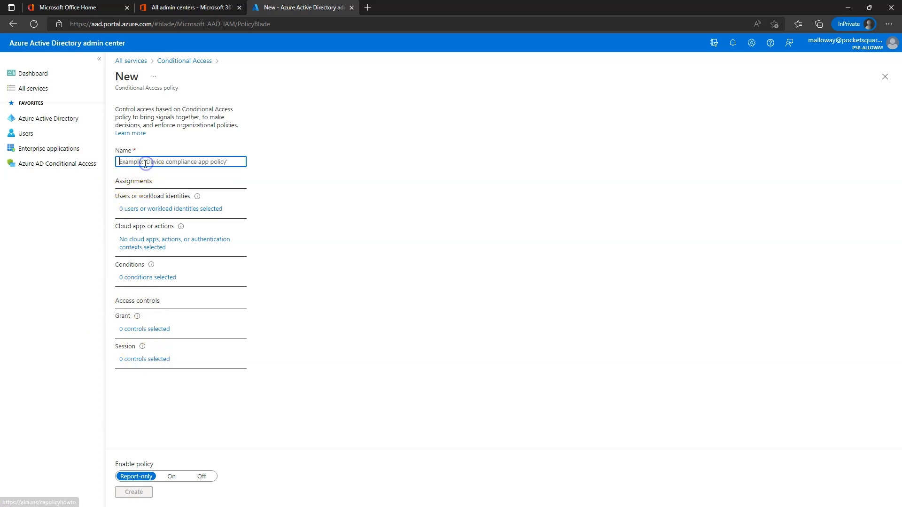
text(MFA for Admins Strict)
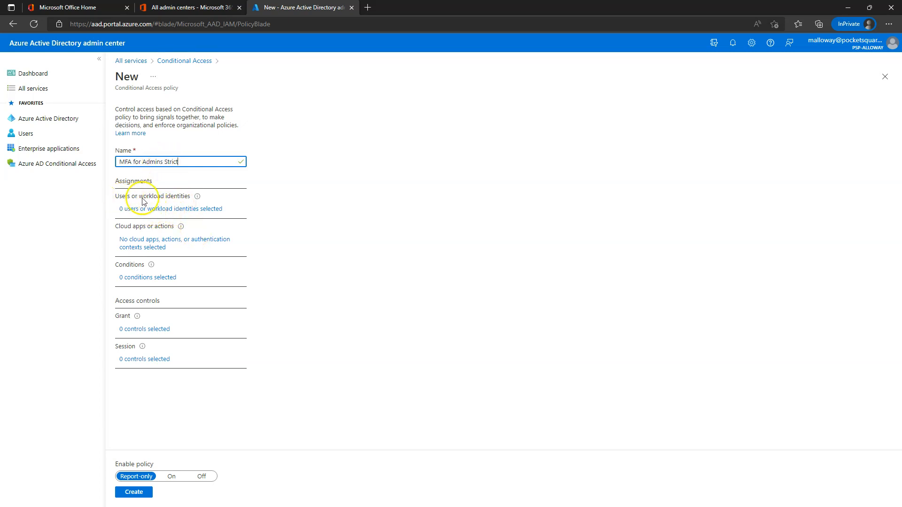
Step: Include every built-in directory role, from Application administrator to Windows update deployment administrator, in the policy's user assignment
click(162, 208)
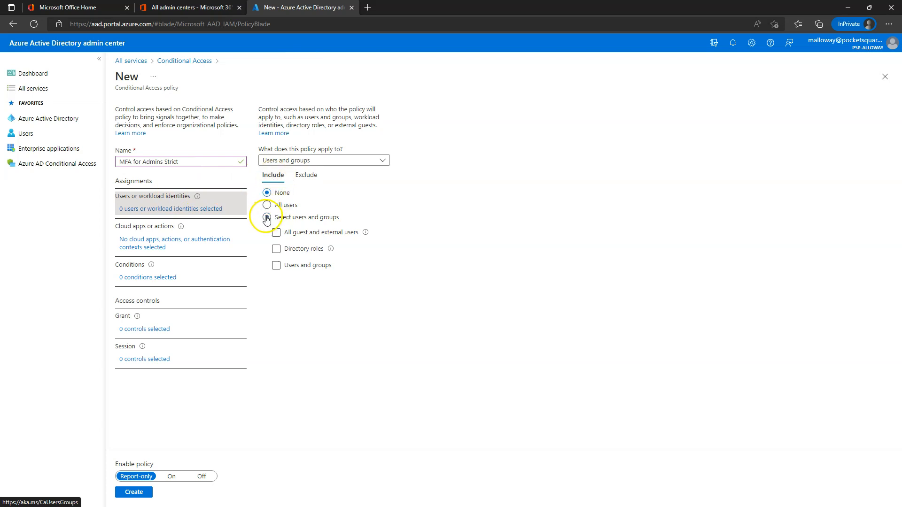
click(276, 250)
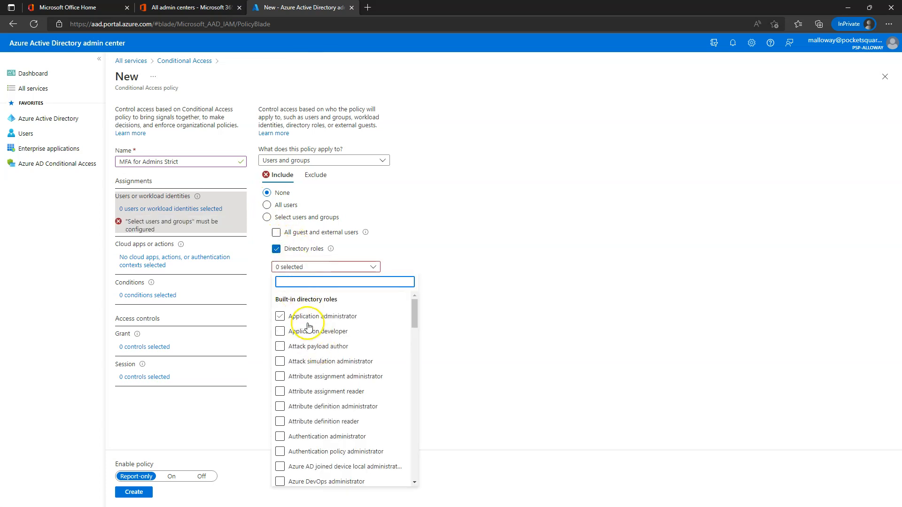
scroll(303, 329, down, 20)
click(321, 332)
scroll(312, 343, down, 2)
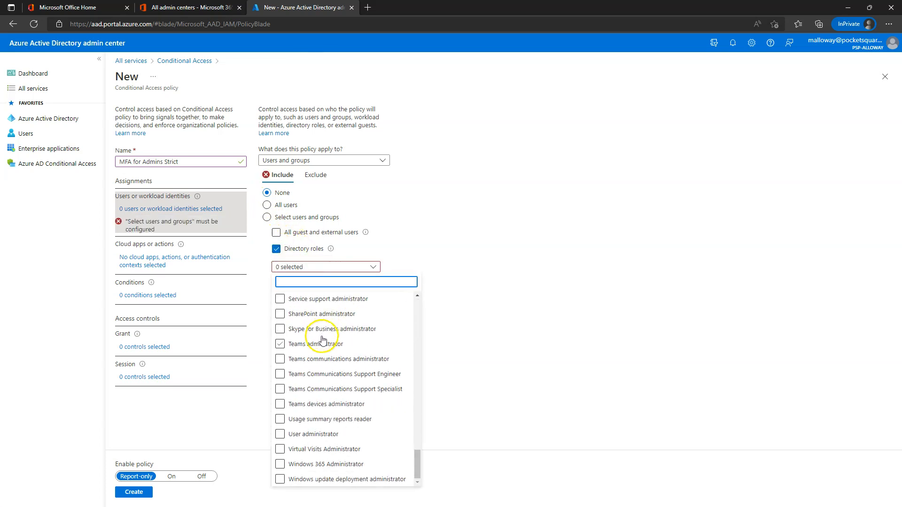
scroll(314, 418, up, 20)
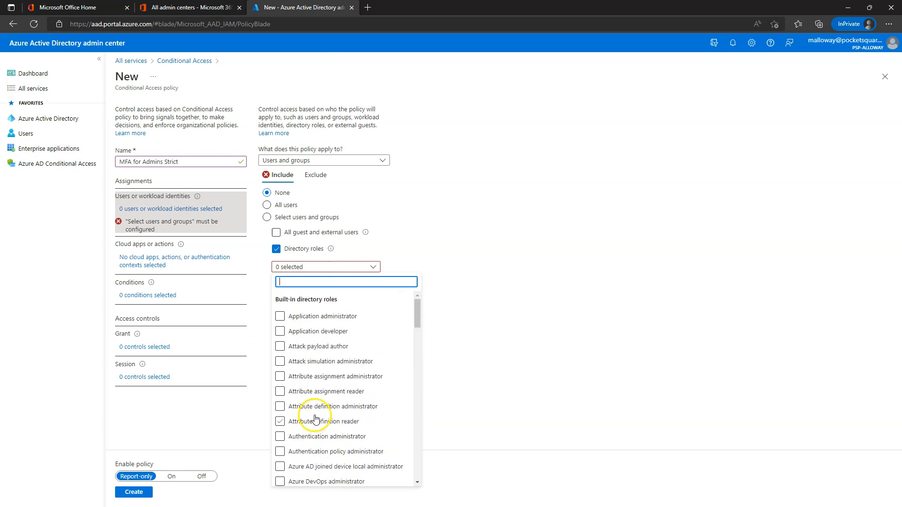
click(280, 317)
click(280, 331)
click(280, 346)
click(280, 361)
click(280, 377)
click(279, 391)
scroll(281, 391, down, 1)
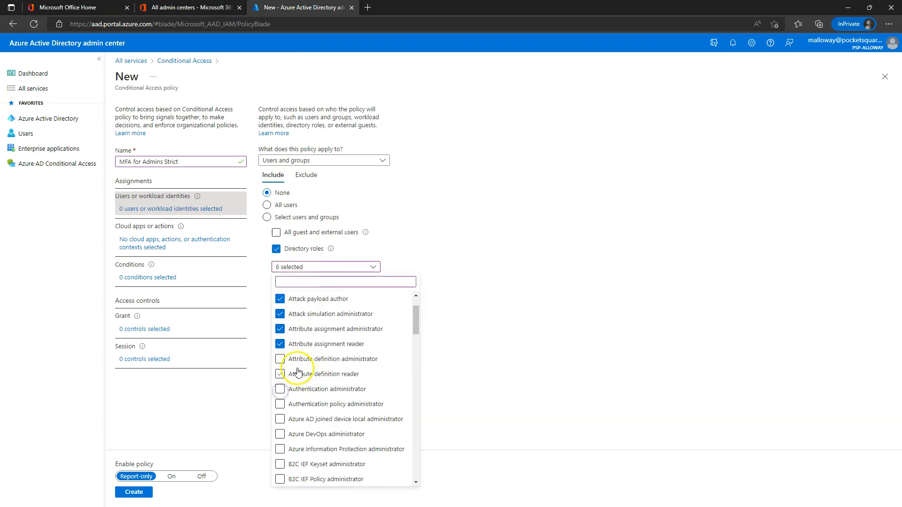
click(280, 359)
click(280, 374)
click(280, 389)
click(280, 404)
click(280, 419)
scroll(282, 422, down, 1)
click(280, 389)
click(280, 404)
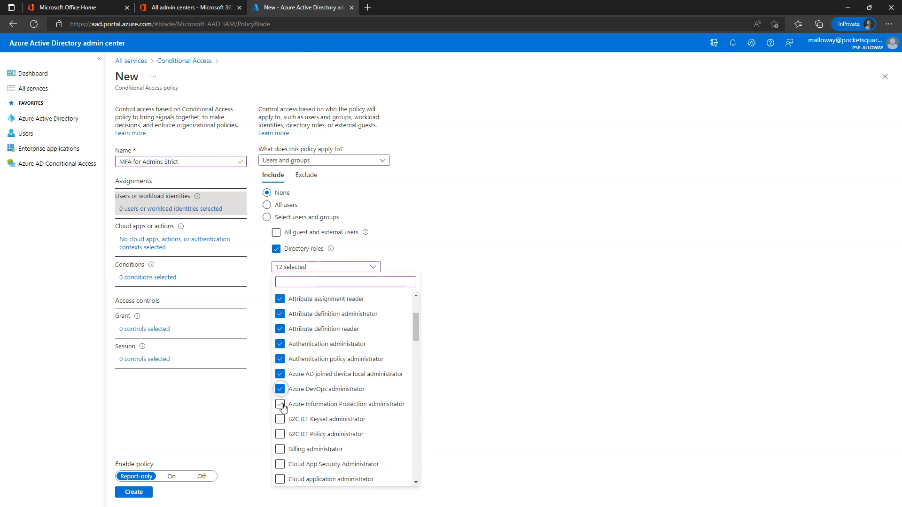
click(280, 419)
scroll(281, 419, down, 1)
scroll(277, 425, down, 1)
click(280, 344)
click(279, 358)
click(280, 375)
click(280, 389)
click(280, 404)
click(280, 419)
click(279, 434)
click(280, 449)
click(280, 464)
click(280, 479)
scroll(289, 423, down, 4)
click(281, 359)
click(280, 374)
click(281, 389)
click(280, 404)
click(280, 419)
click(280, 434)
click(280, 449)
click(280, 464)
click(281, 479)
scroll(282, 465, down, 3)
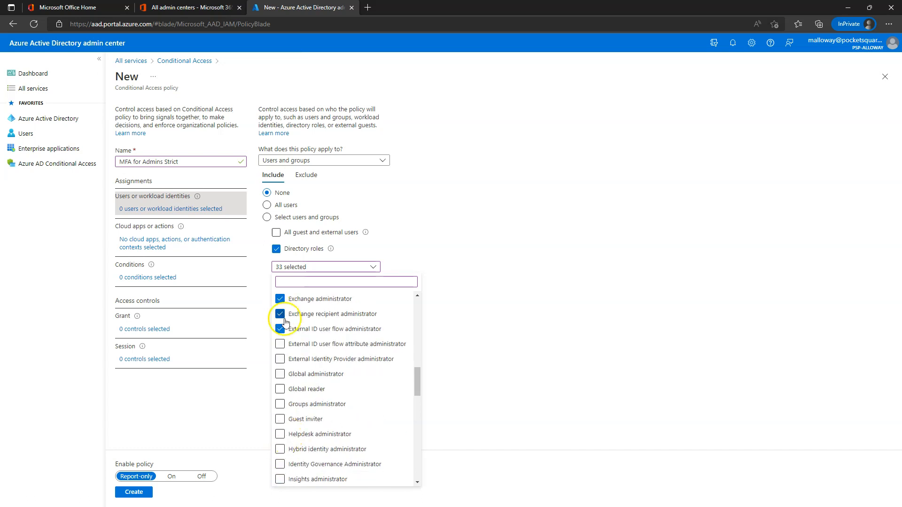
click(280, 344)
click(280, 359)
click(280, 374)
click(281, 390)
click(281, 404)
click(280, 420)
click(280, 434)
click(280, 449)
click(280, 465)
click(280, 480)
scroll(288, 451, down, 3)
click(280, 359)
click(280, 374)
click(281, 389)
click(280, 405)
click(280, 419)
click(281, 435)
click(280, 450)
click(280, 464)
click(280, 479)
scroll(281, 477, down, 3)
click(281, 344)
click(280, 359)
click(281, 374)
click(280, 389)
click(281, 404)
click(280, 419)
click(280, 435)
click(280, 449)
scroll(286, 451, down, 3)
click(281, 329)
click(280, 344)
click(281, 360)
click(281, 374)
click(280, 389)
click(280, 405)
click(280, 419)
click(280, 435)
click(280, 449)
click(281, 464)
click(280, 480)
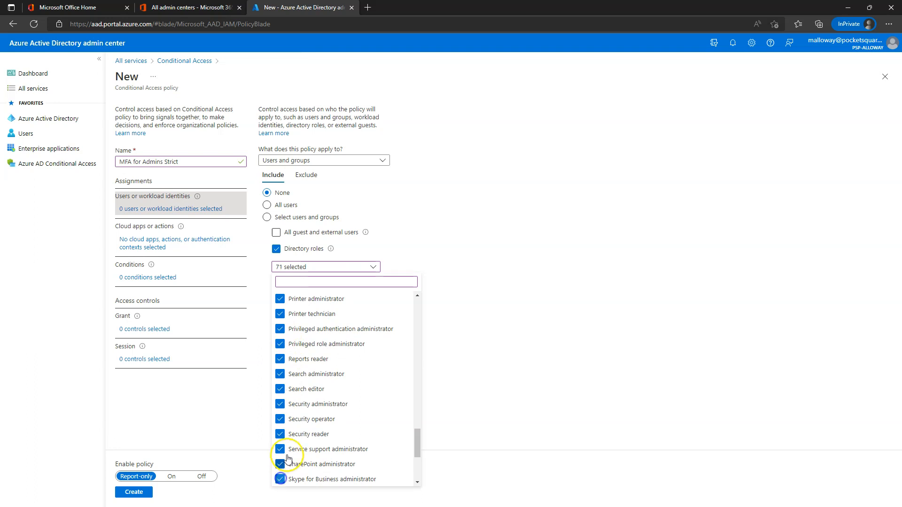
scroll(281, 477, down, 3)
click(280, 359)
click(280, 374)
click(280, 389)
click(281, 405)
click(281, 419)
click(280, 434)
click(280, 449)
click(280, 464)
scroll(280, 465, down, 1)
click(280, 465)
click(281, 480)
click(470, 259)
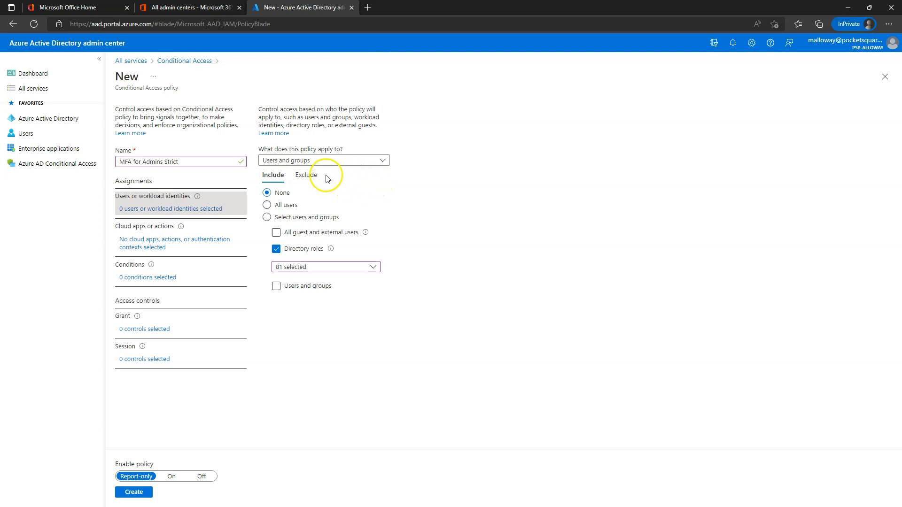
Step: Exclude the backdoor admin account and the signed-in administrator's own account from the policy under users and groups
click(308, 177)
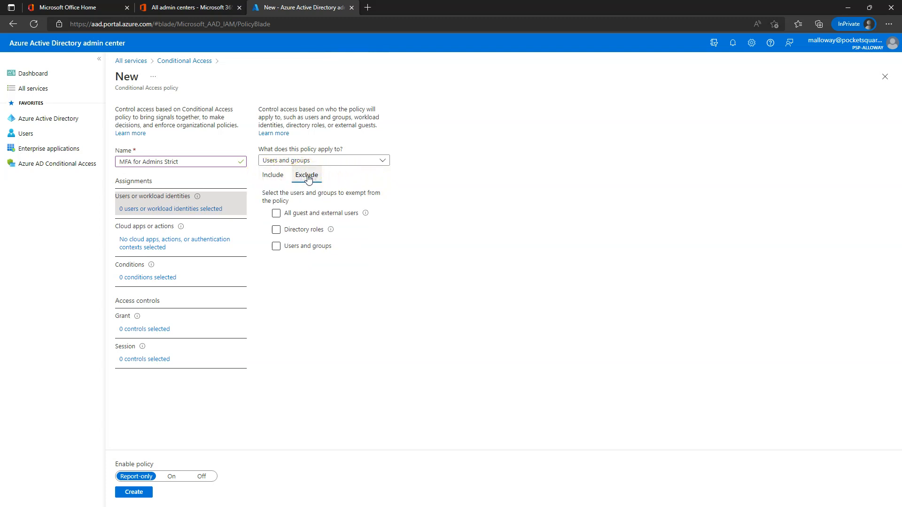
click(277, 246)
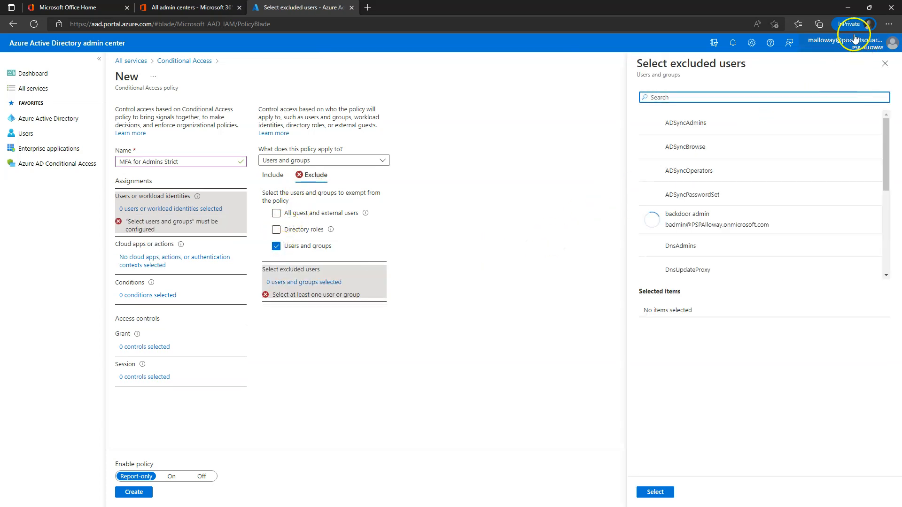
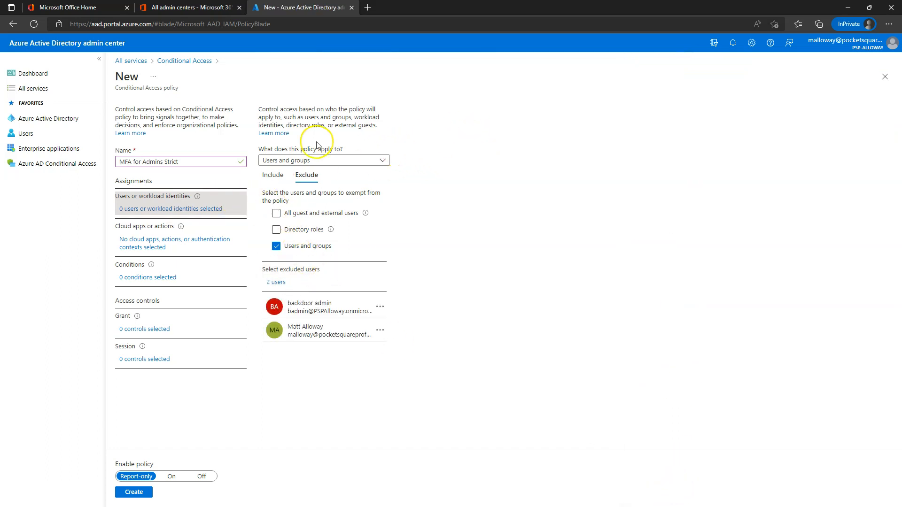
click(272, 176)
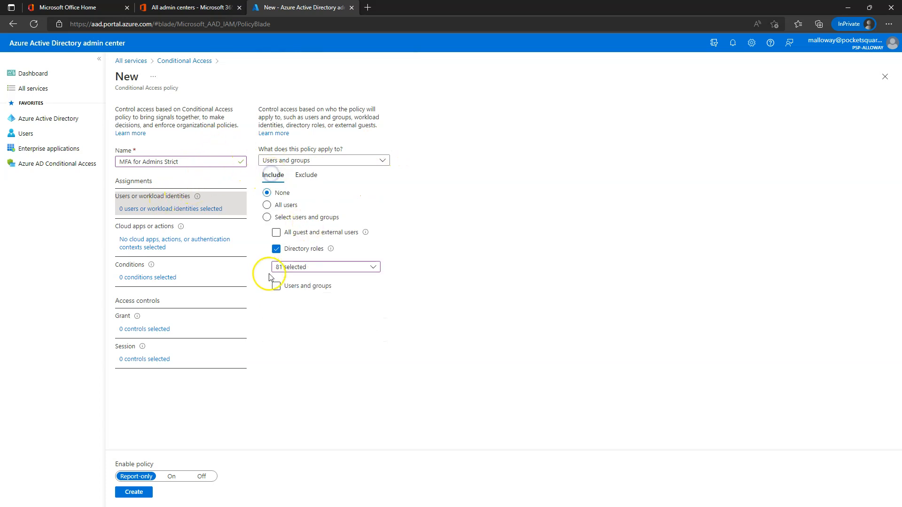
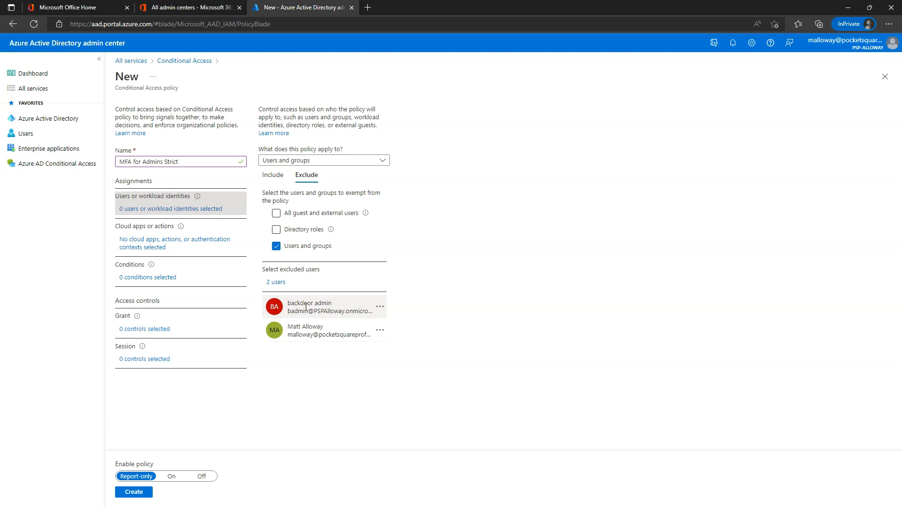
click(273, 176)
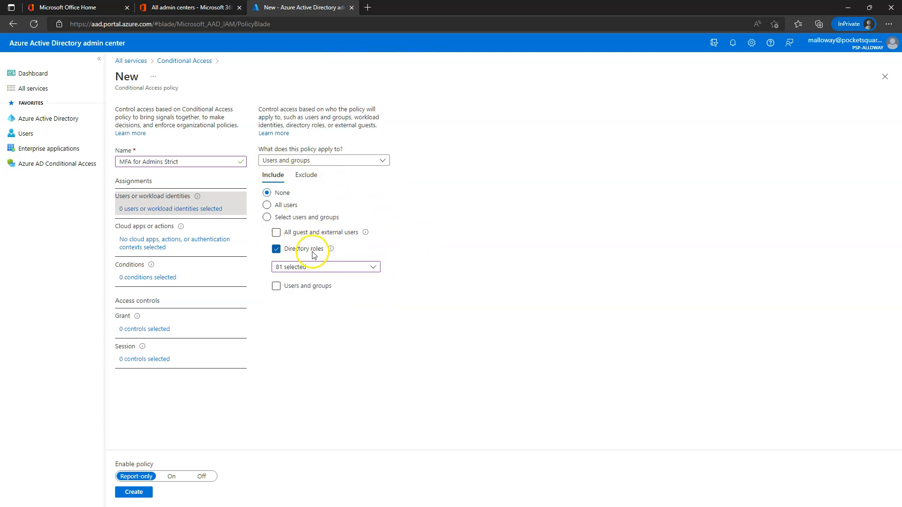
Step: Recheck the included users and open the policy's cloud apps or actions assignment
click(144, 244)
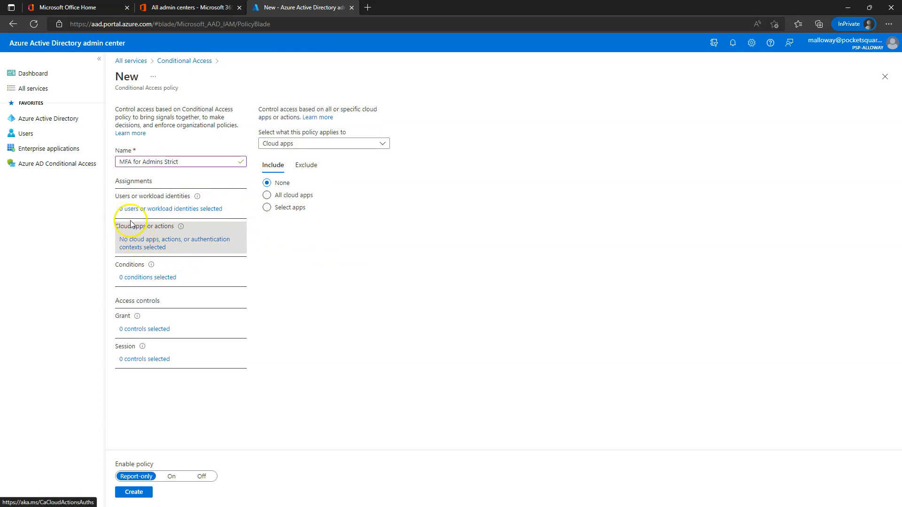
click(144, 210)
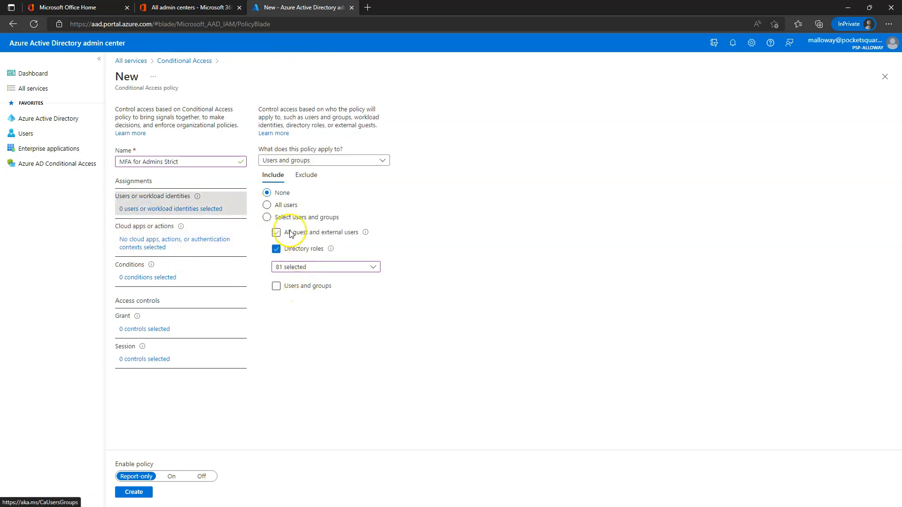
click(150, 242)
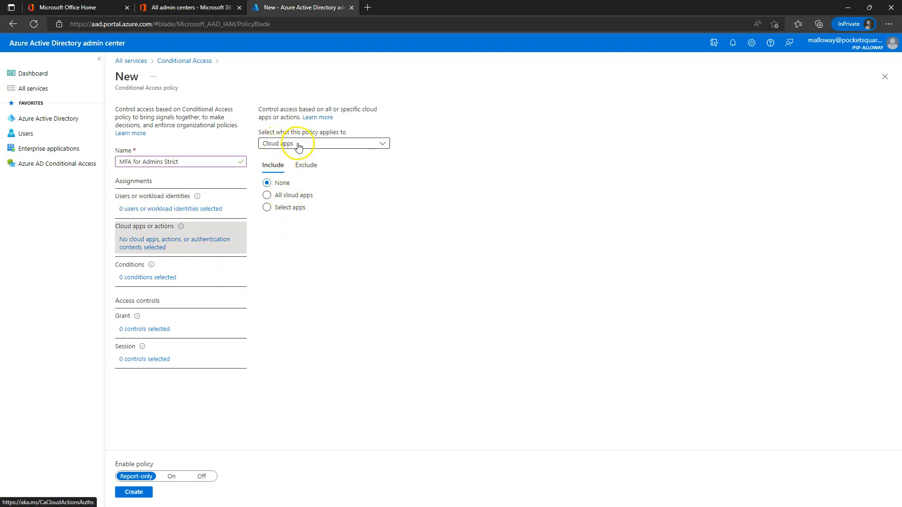
click(279, 207)
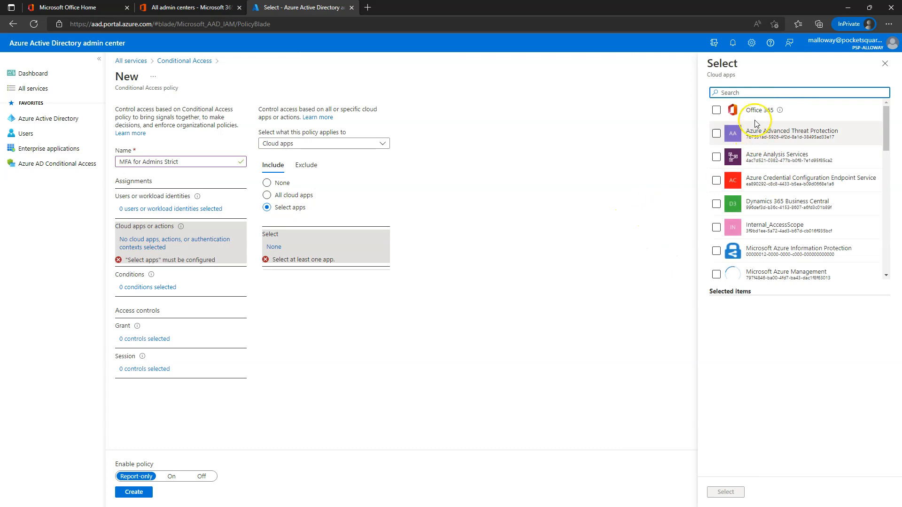
scroll(762, 201, down, 5)
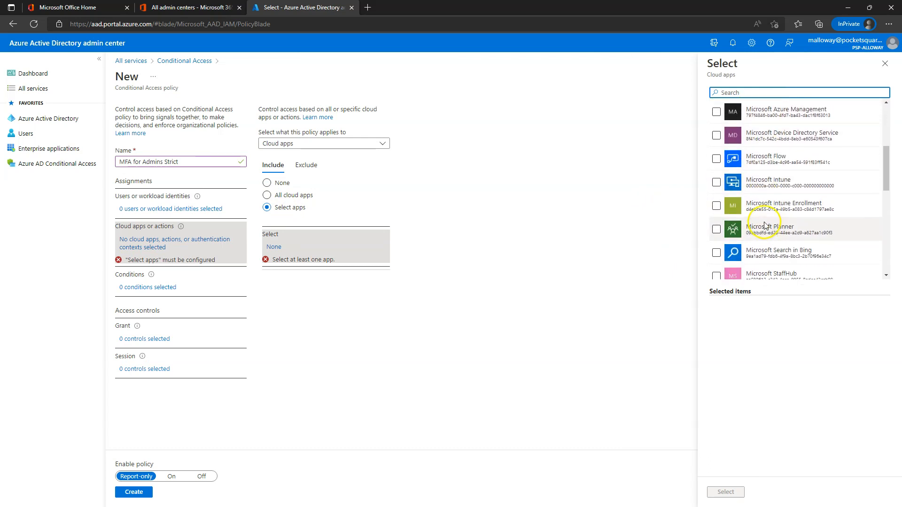
scroll(766, 197, down, 3)
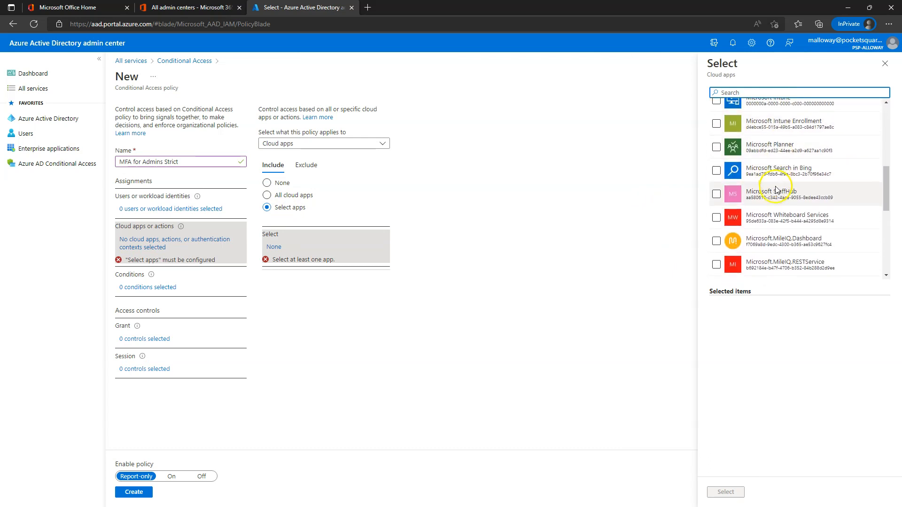
scroll(768, 216, down, 1)
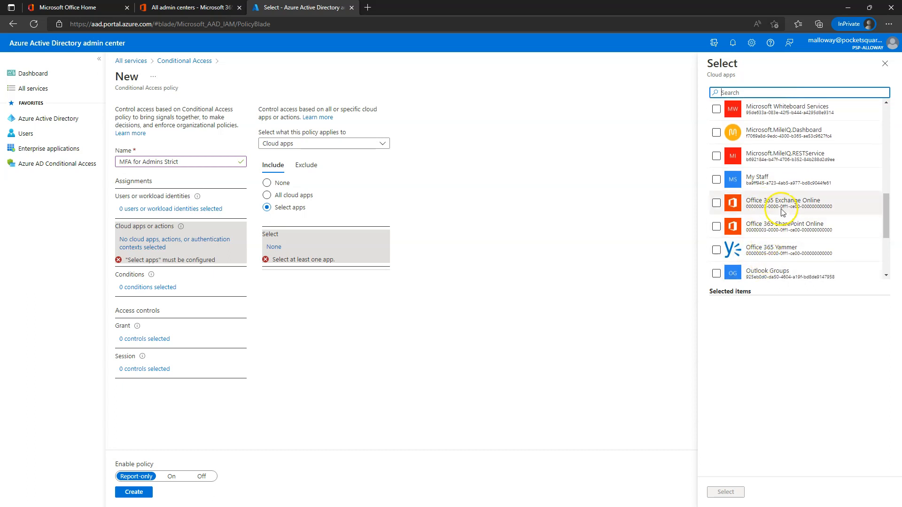
scroll(767, 155, up, 10)
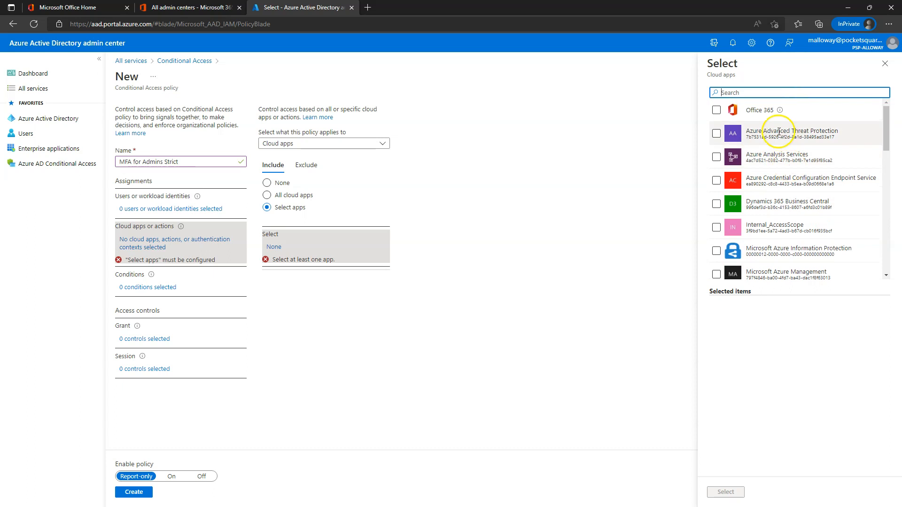
click(884, 63)
Step: Apply the policy to all cloud apps and check its app exclusions
click(285, 196)
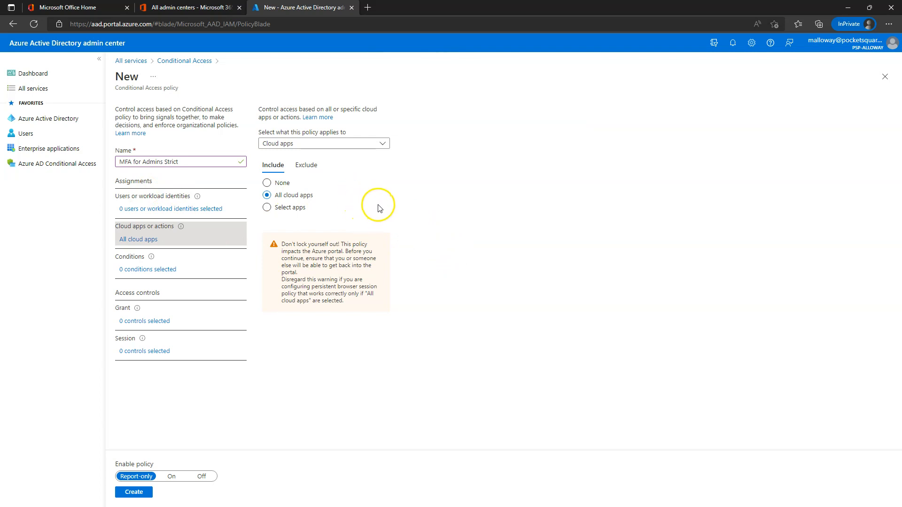
click(302, 168)
click(269, 165)
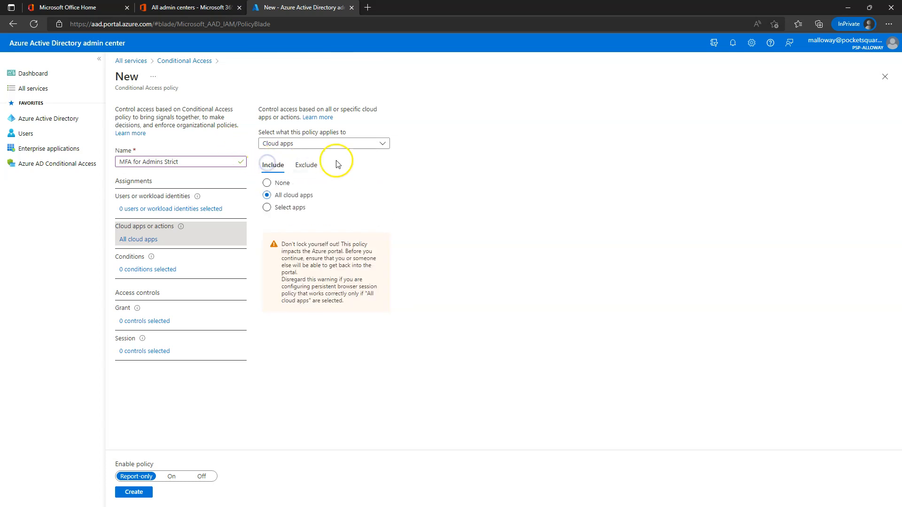
Step: Configure the client apps condition for Browser and Mobile apps and desktop clients only, clearing Exchange ActiveSync clients and Other clients
click(163, 269)
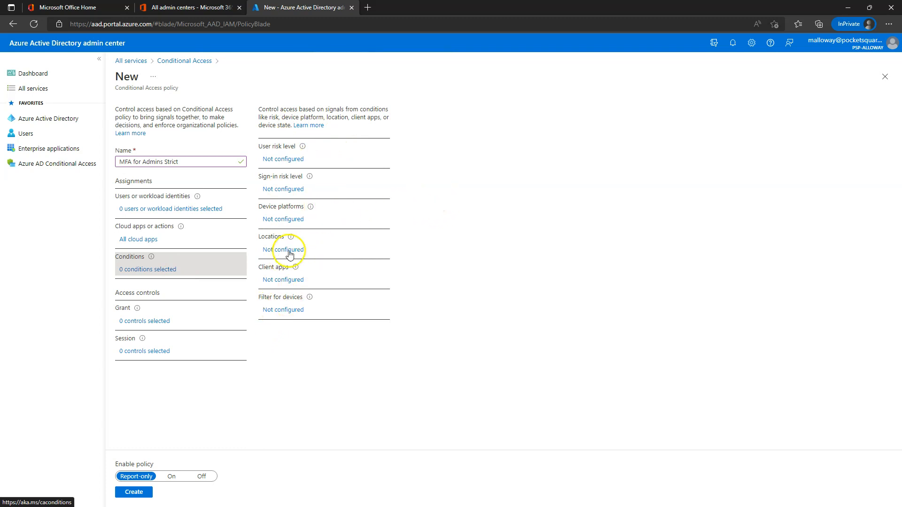
click(288, 280)
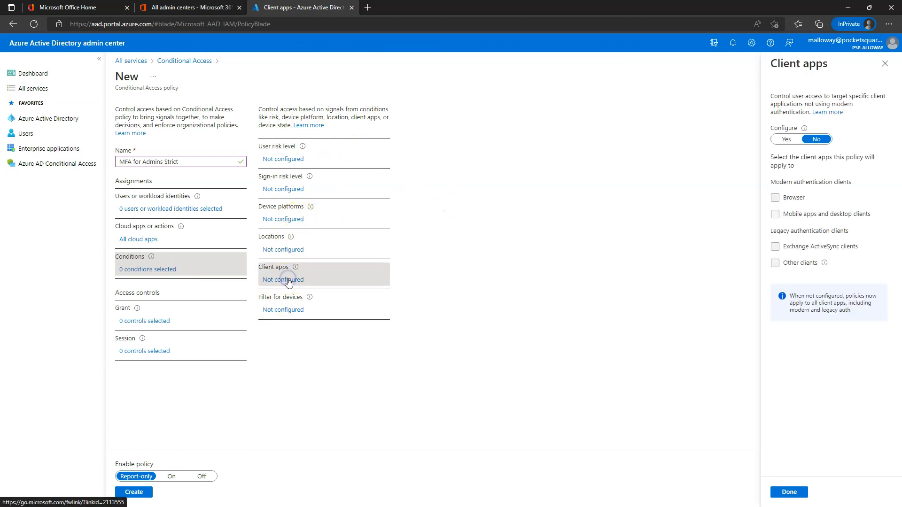
click(784, 140)
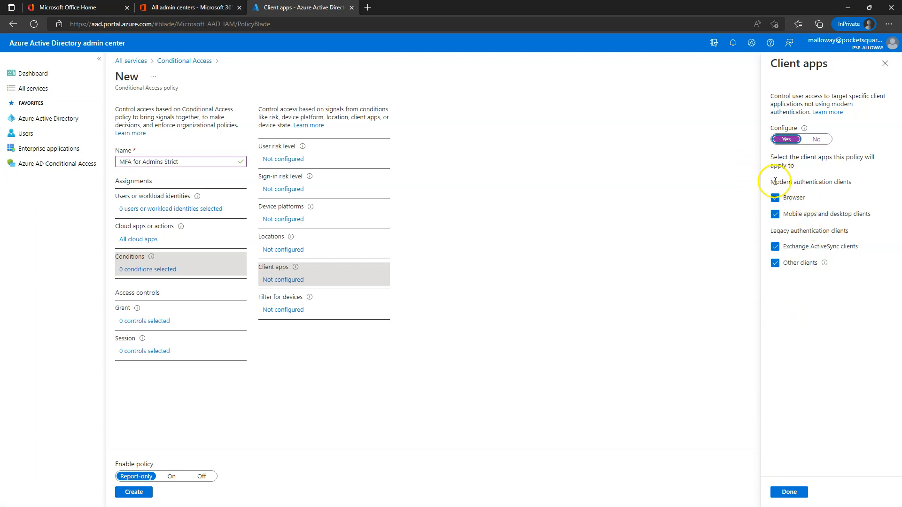
click(800, 200)
drag(772, 198, 802, 198)
drag(868, 214, 789, 217)
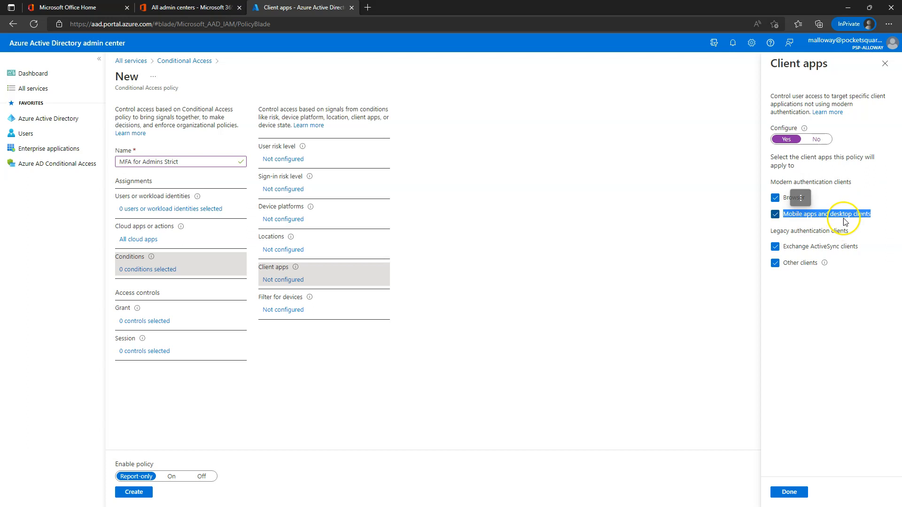
click(805, 203)
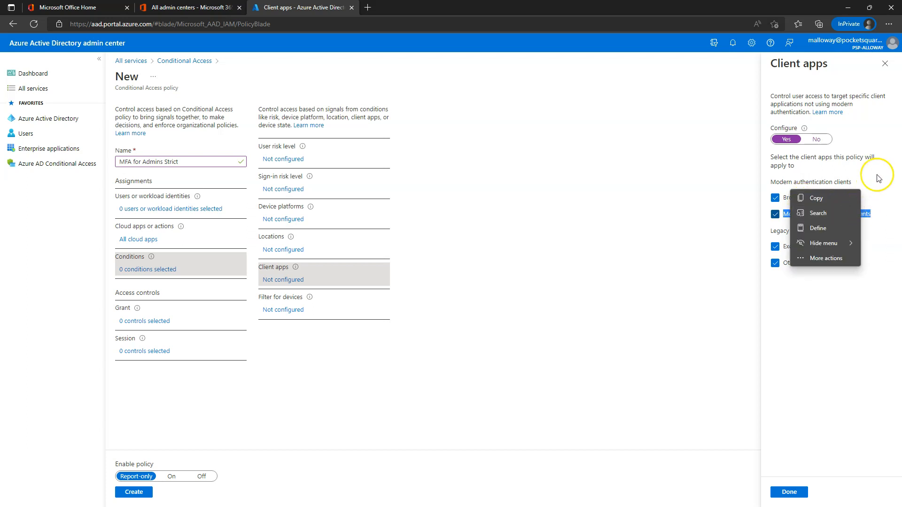
click(877, 174)
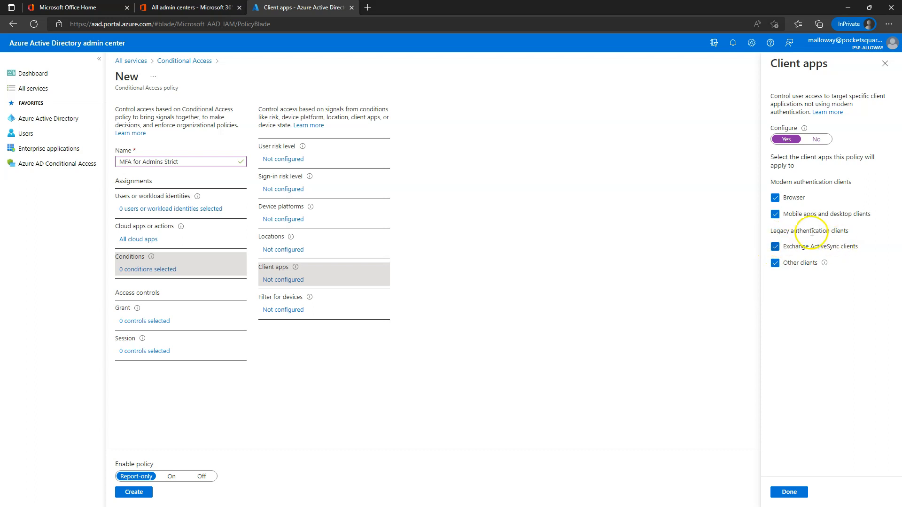
click(775, 263)
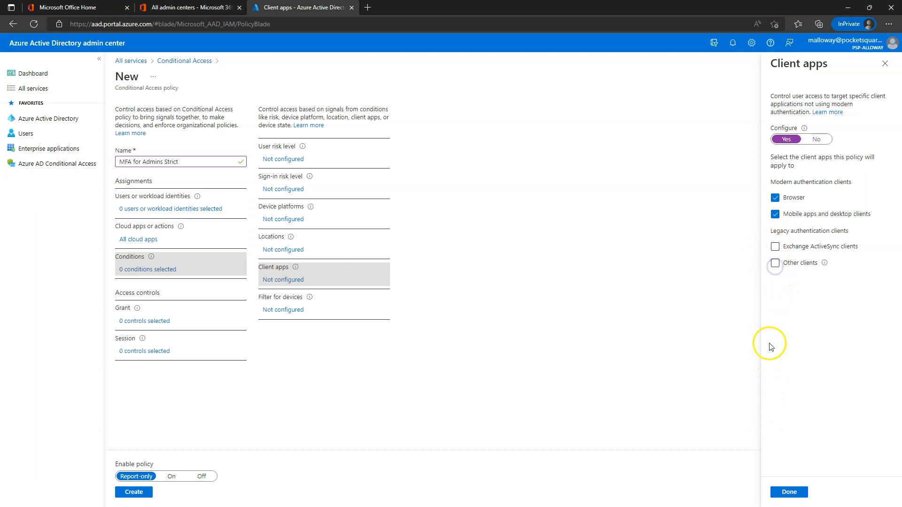
click(789, 492)
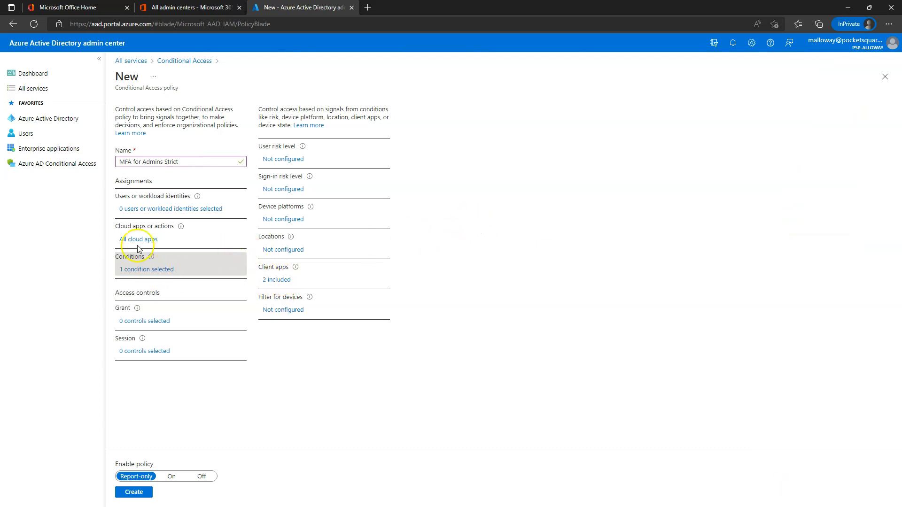
Step: Set the included users to selected users and groups with directory roles, and grant access requiring multifactor authentication
click(131, 207)
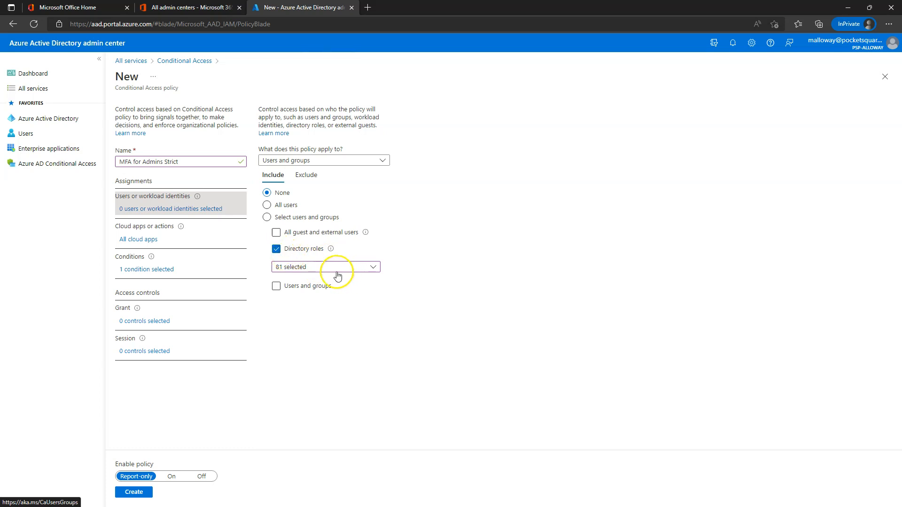
click(277, 218)
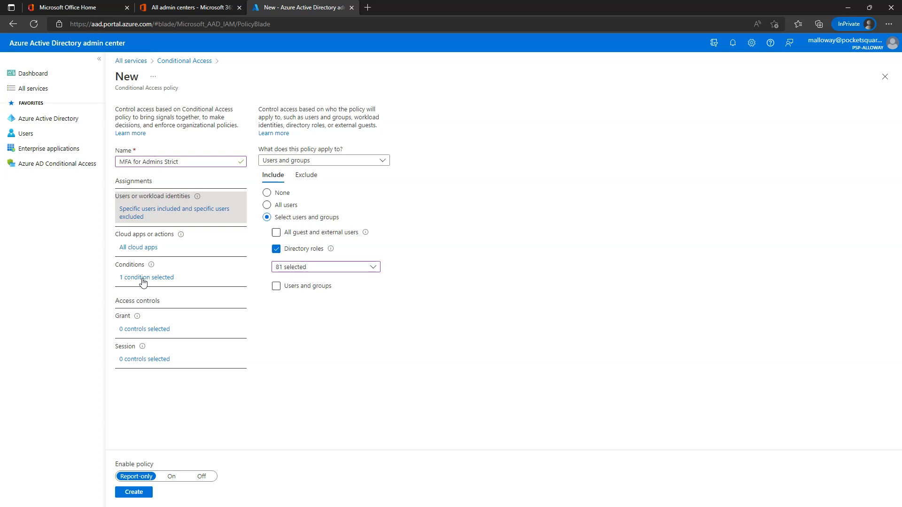
click(149, 332)
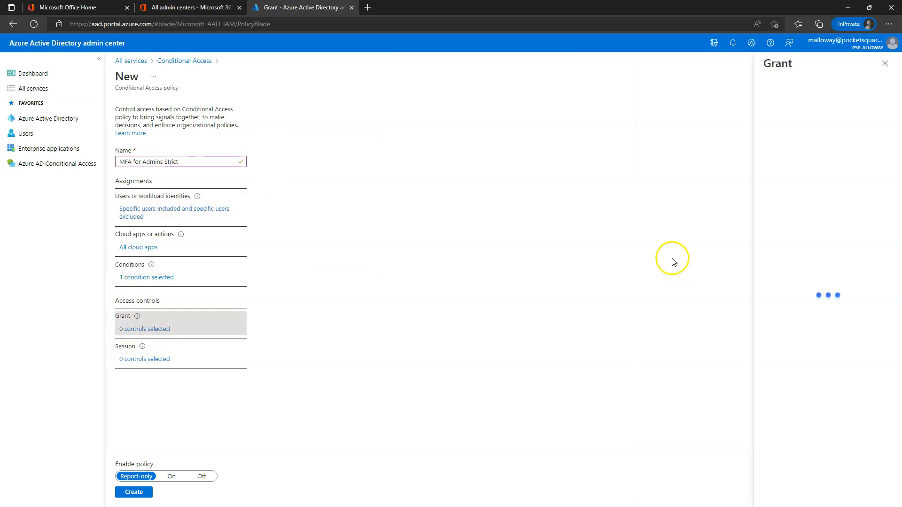
click(768, 132)
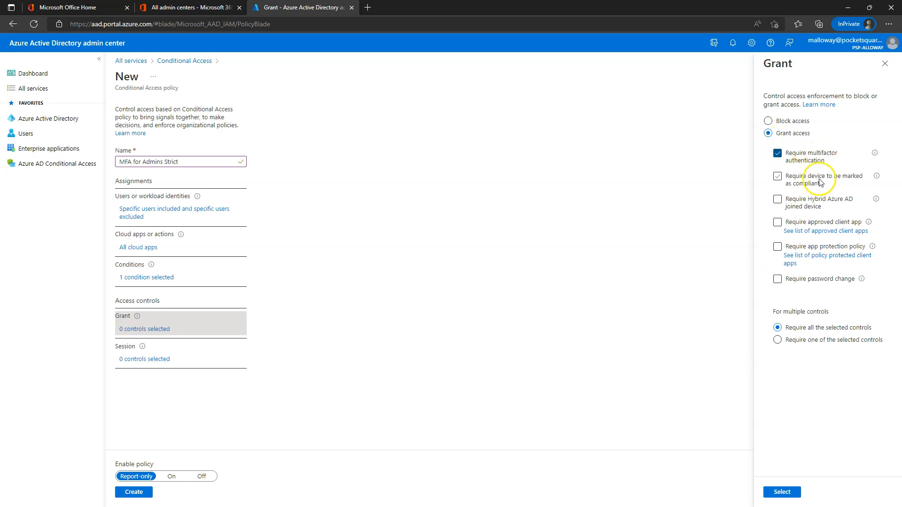
click(782, 492)
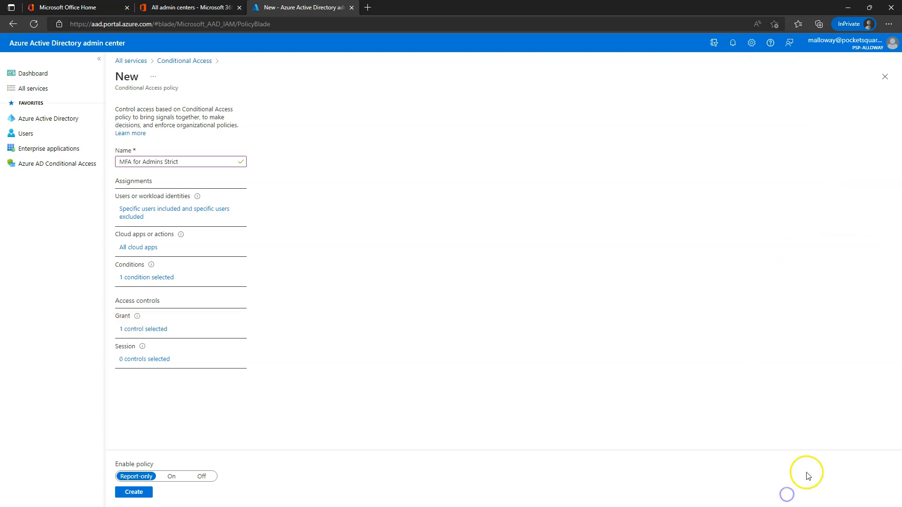
Step: Set the session sign-in frequency to periodic reauthentication every 7 days
click(149, 362)
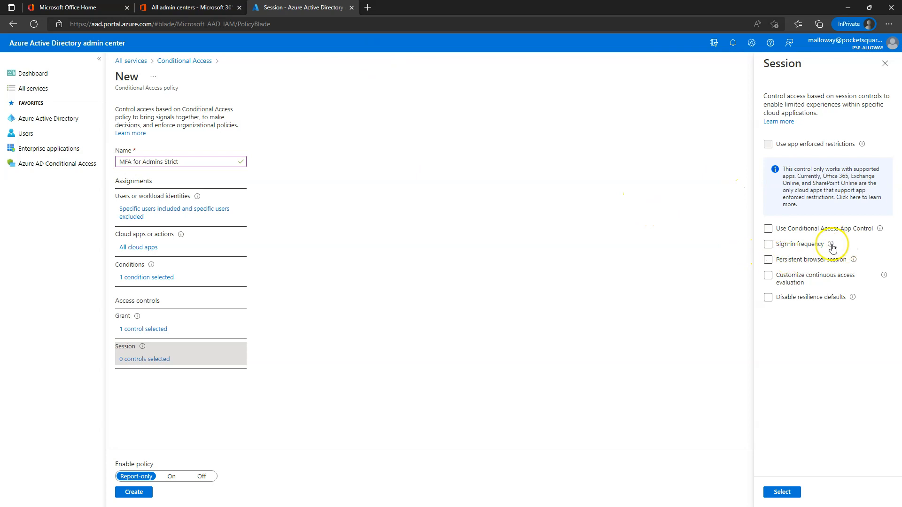
mouse_move(831, 244)
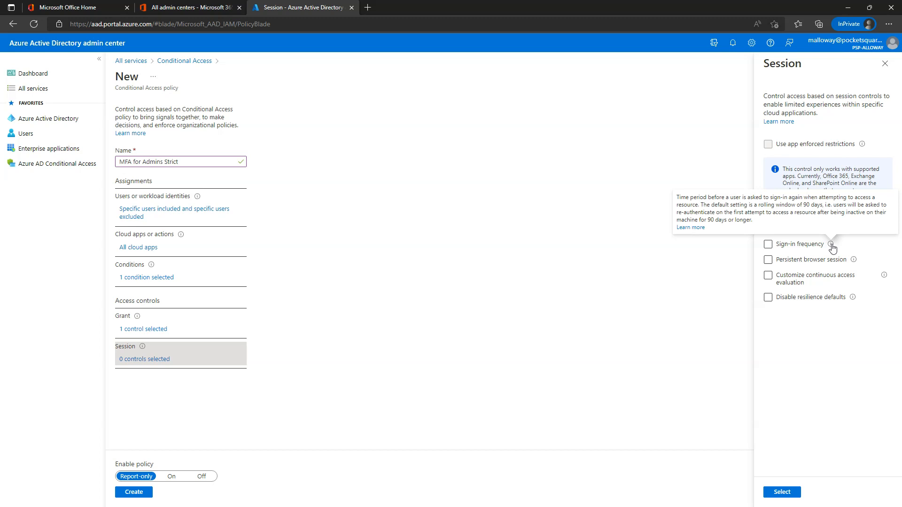
click(768, 245)
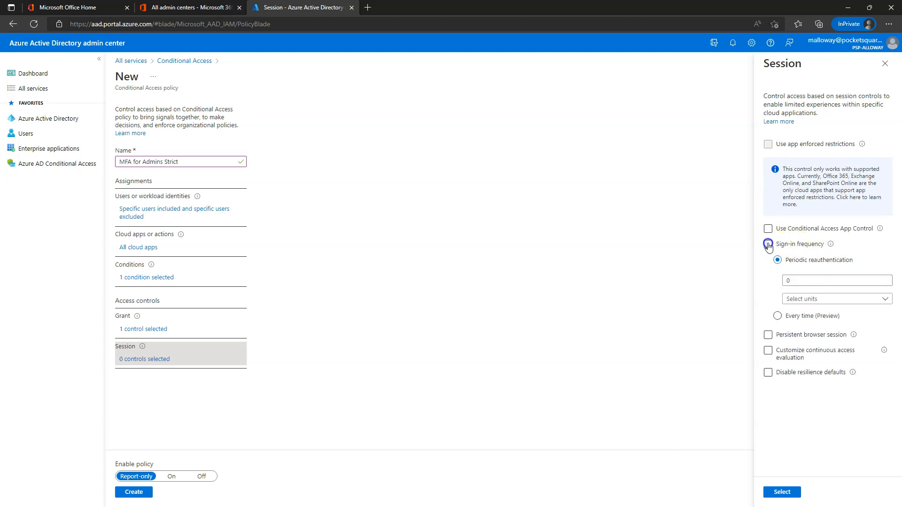
click(798, 281)
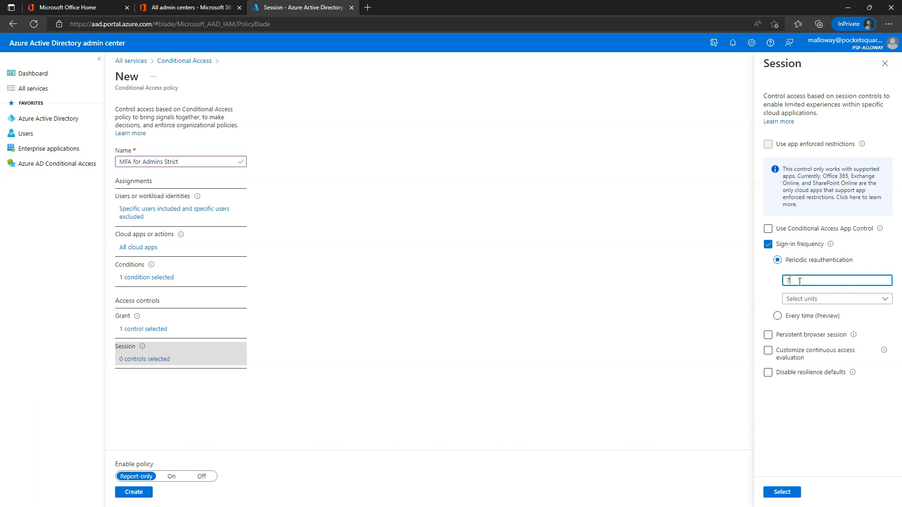
click(817, 299)
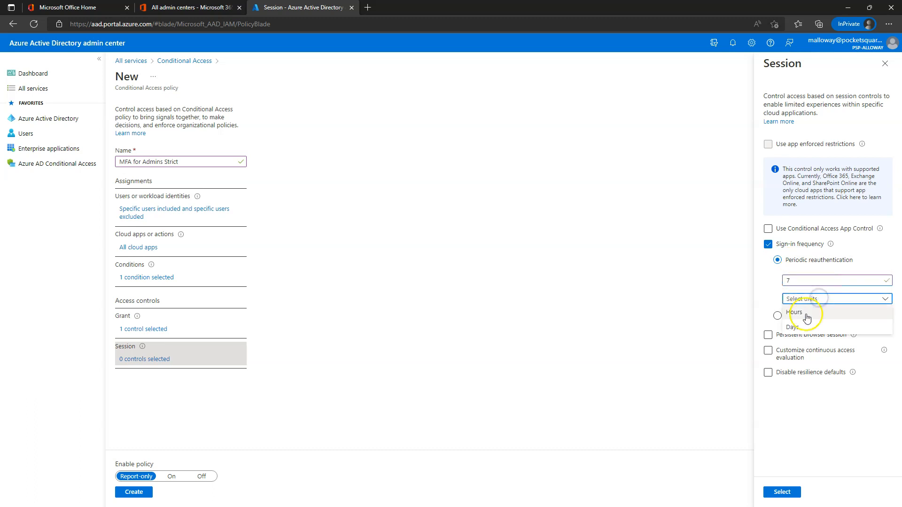
click(793, 327)
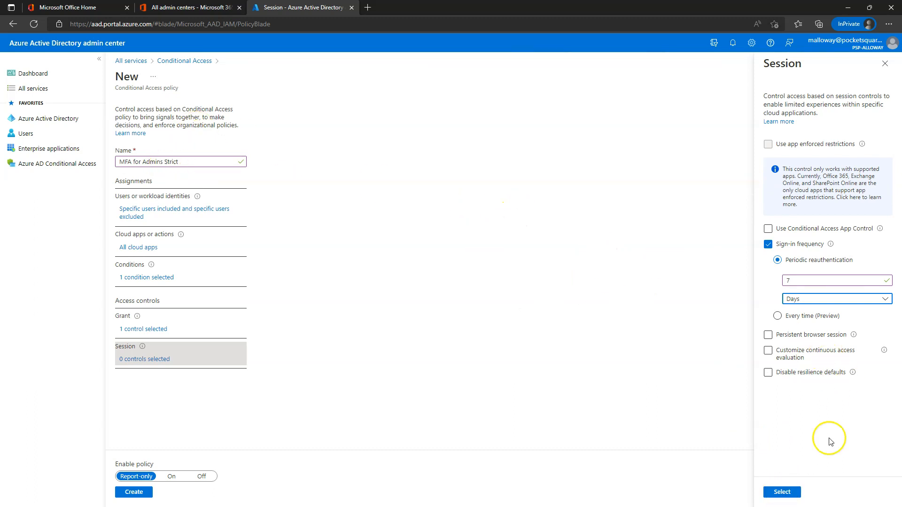
click(790, 494)
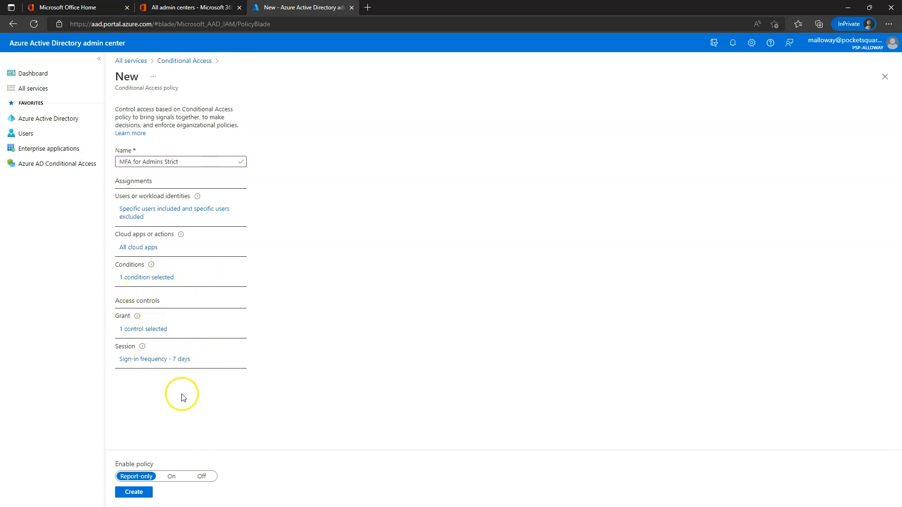
Step: Set the policy's enable state to On and create the policy
click(134, 495)
click(171, 477)
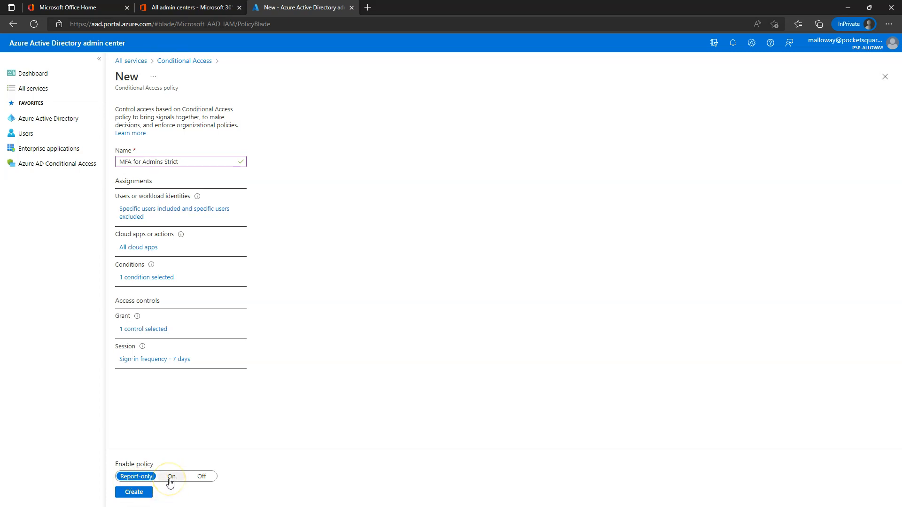
click(171, 477)
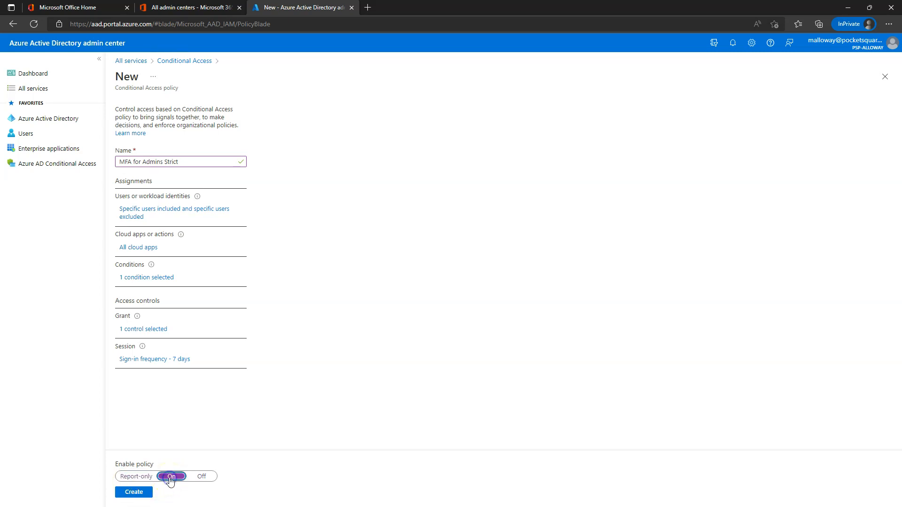
click(132, 497)
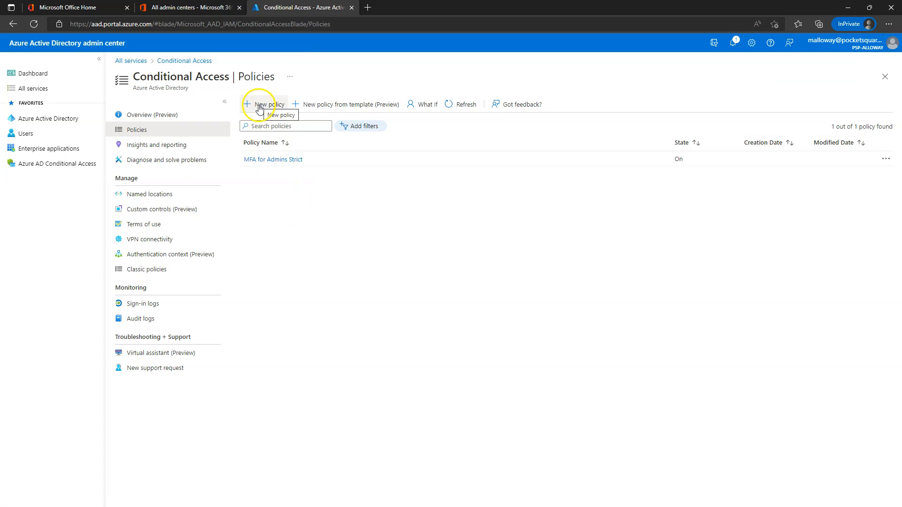
Step: Start a new Conditional Access policy named "MFA for Users" and include all users
click(259, 107)
click(163, 161)
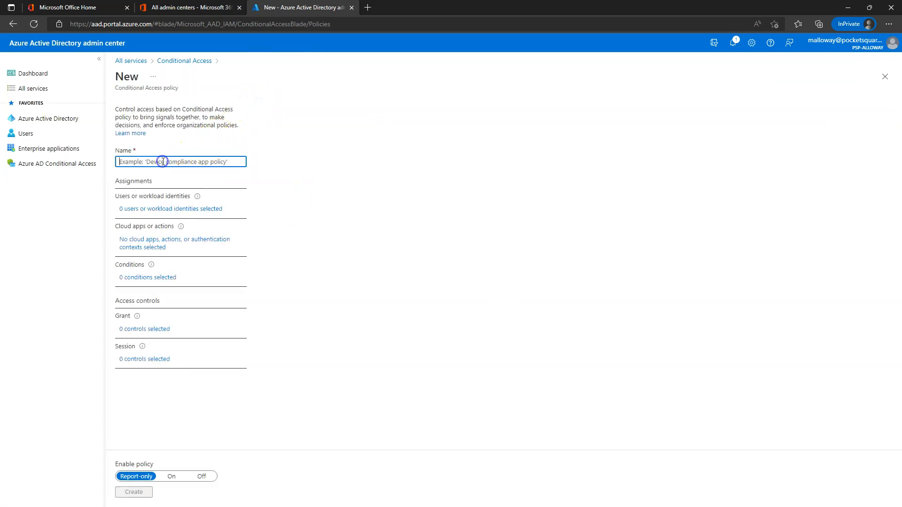
text(MFA for Users)
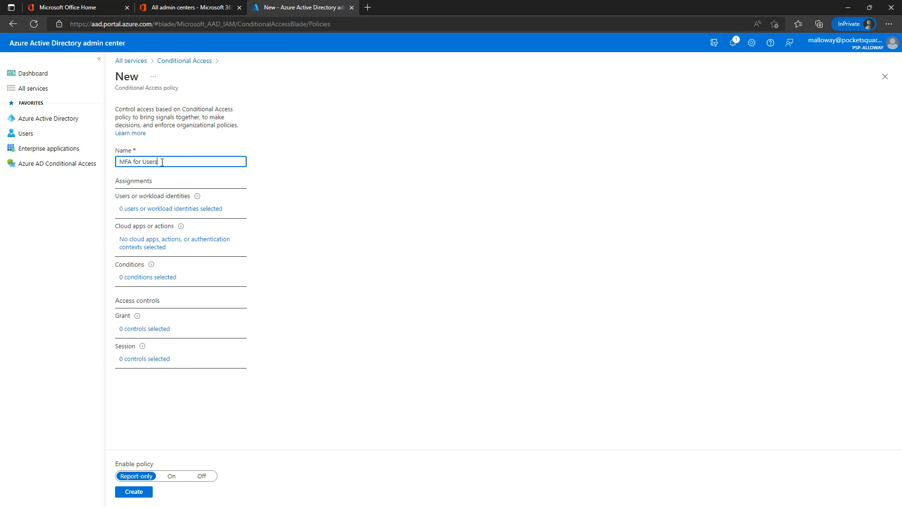
click(155, 208)
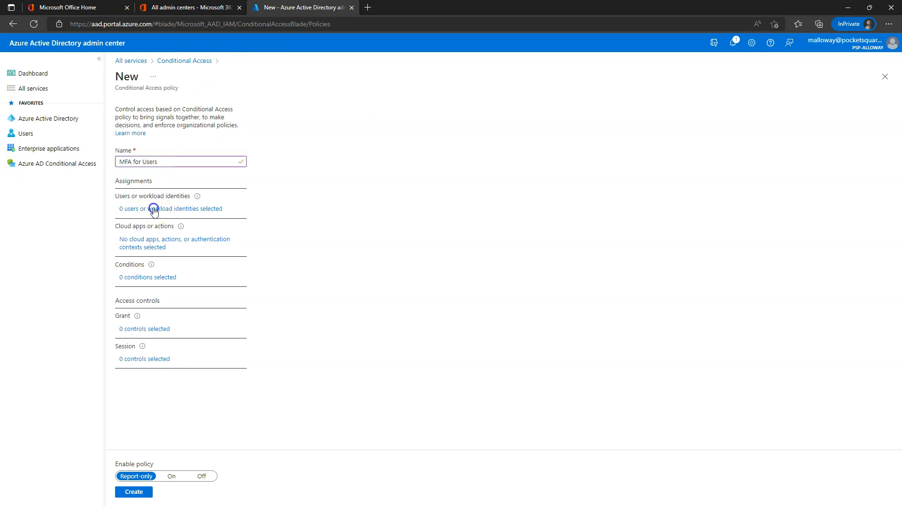
click(281, 205)
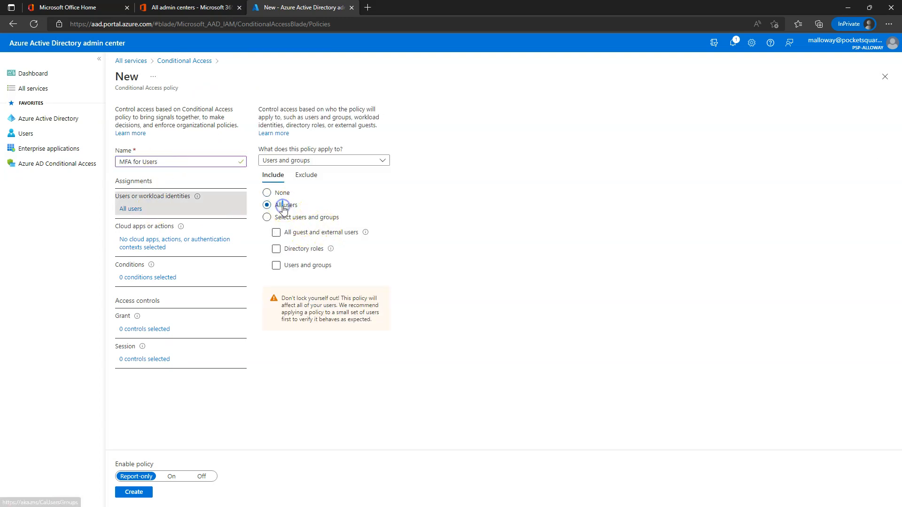
Step: Exclude every built-in directory role from the policy, from Application administrator through Windows update deployment administrator
click(303, 178)
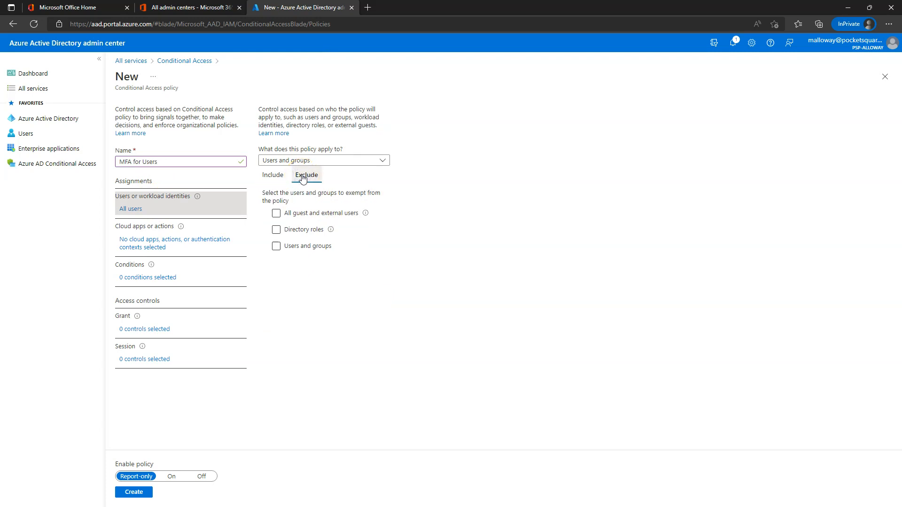
click(276, 229)
click(291, 248)
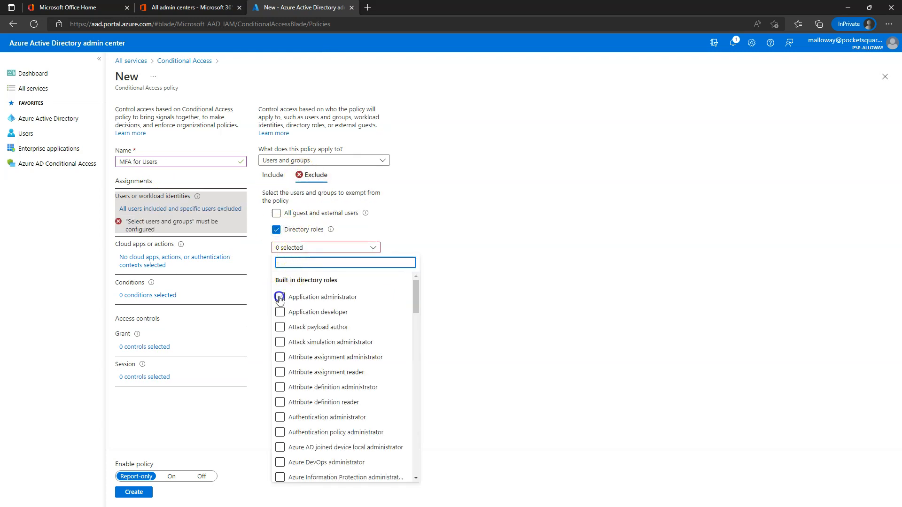
click(280, 297)
click(280, 311)
click(279, 327)
click(279, 342)
click(279, 358)
click(280, 417)
click(280, 432)
click(279, 447)
scroll(284, 423, down, 2)
click(280, 370)
click(279, 384)
click(280, 399)
click(280, 415)
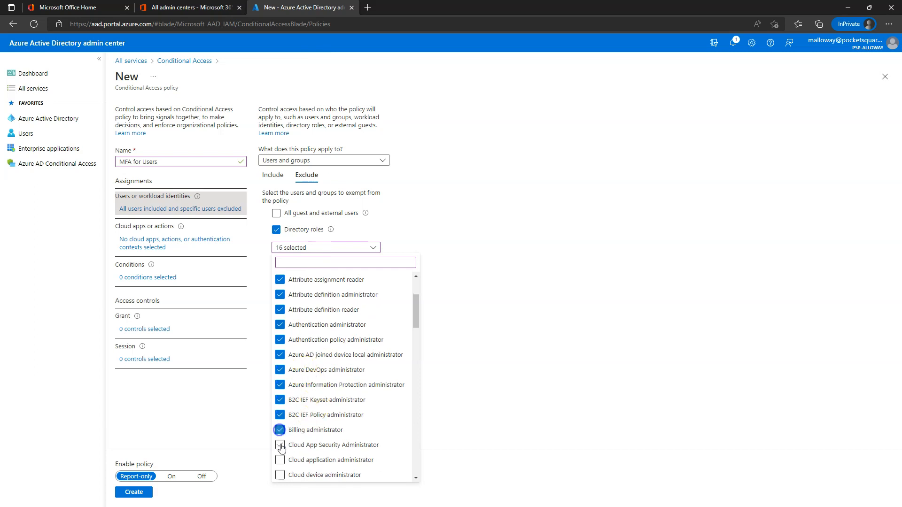
click(281, 474)
scroll(280, 470, down, 4)
click(279, 310)
click(279, 325)
click(280, 340)
click(280, 355)
click(280, 370)
click(280, 384)
click(280, 399)
click(280, 415)
click(280, 429)
click(280, 460)
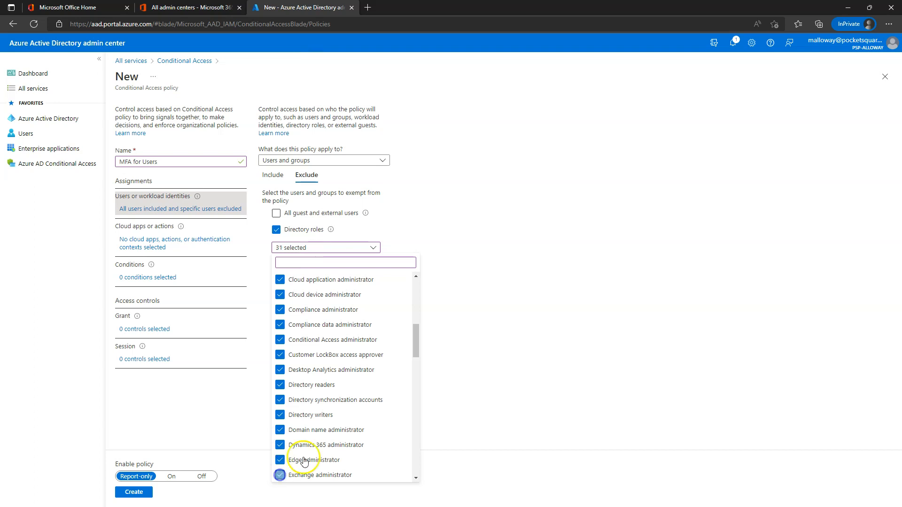
click(279, 475)
scroll(282, 469, down, 4)
click(280, 294)
click(280, 324)
click(280, 339)
click(280, 355)
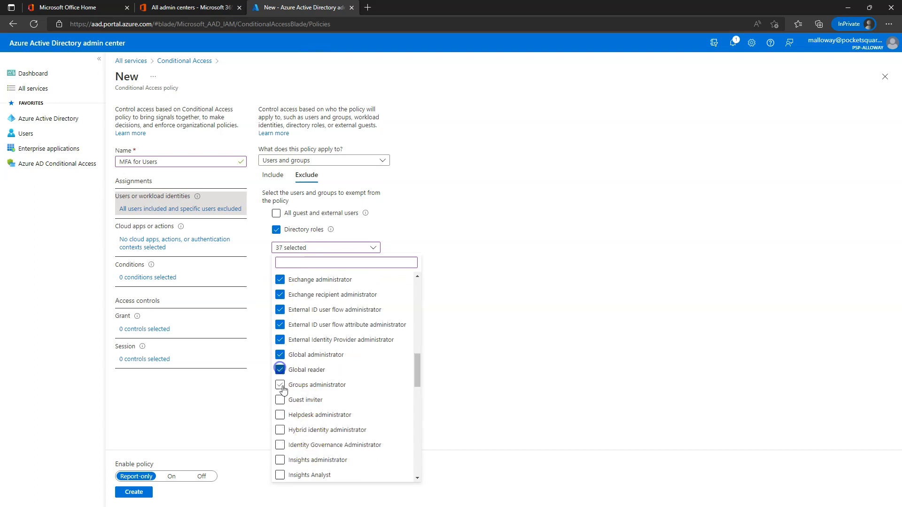
click(280, 415)
click(280, 430)
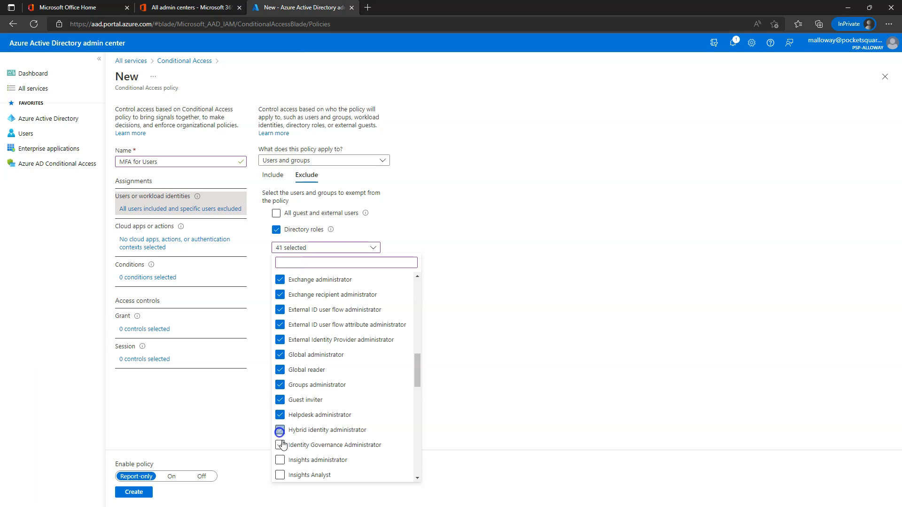
click(280, 475)
scroll(281, 409, down, 4)
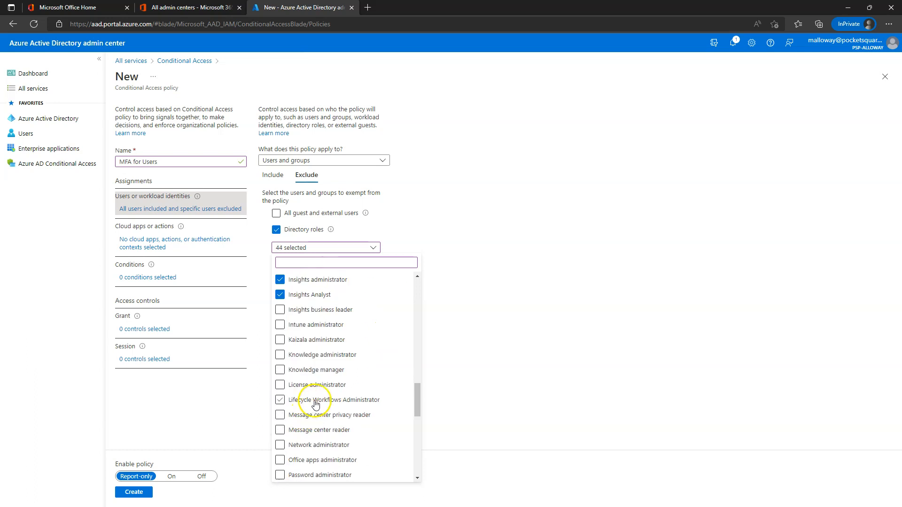
click(281, 310)
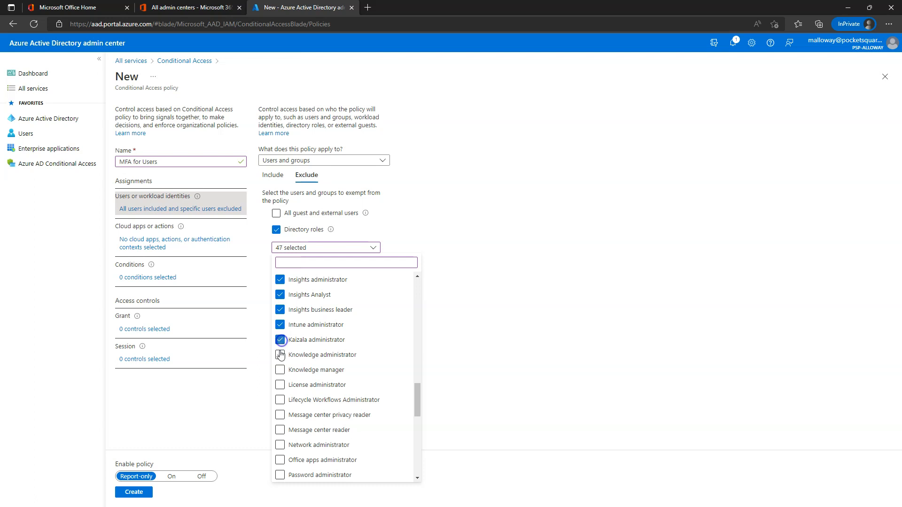
click(280, 370)
click(280, 400)
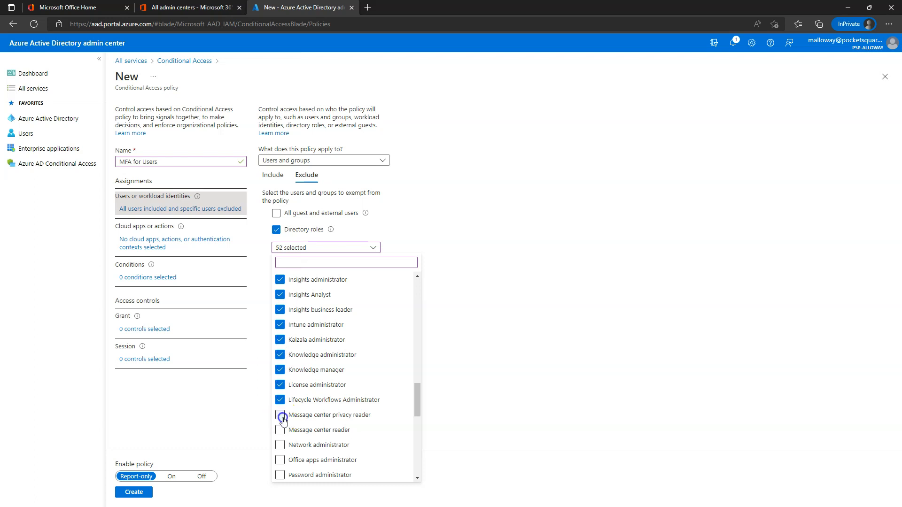
click(280, 474)
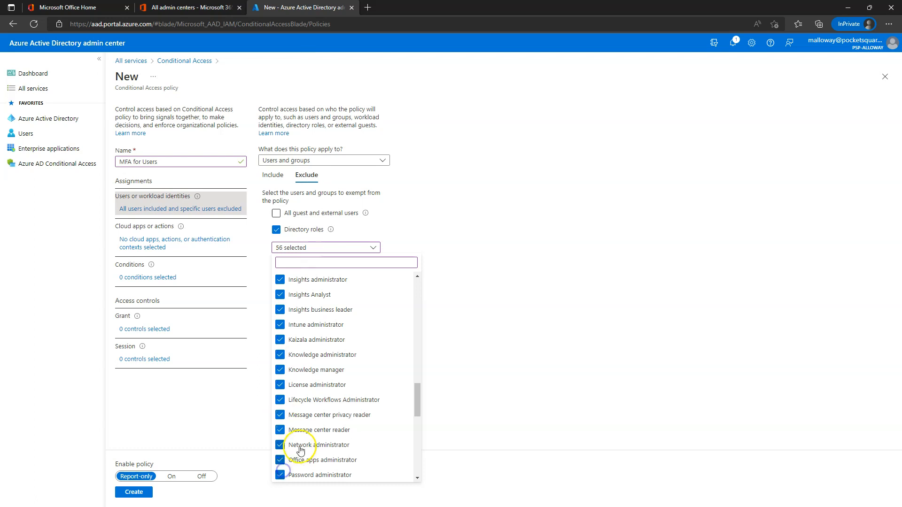
scroll(280, 423, down, 4)
click(280, 294)
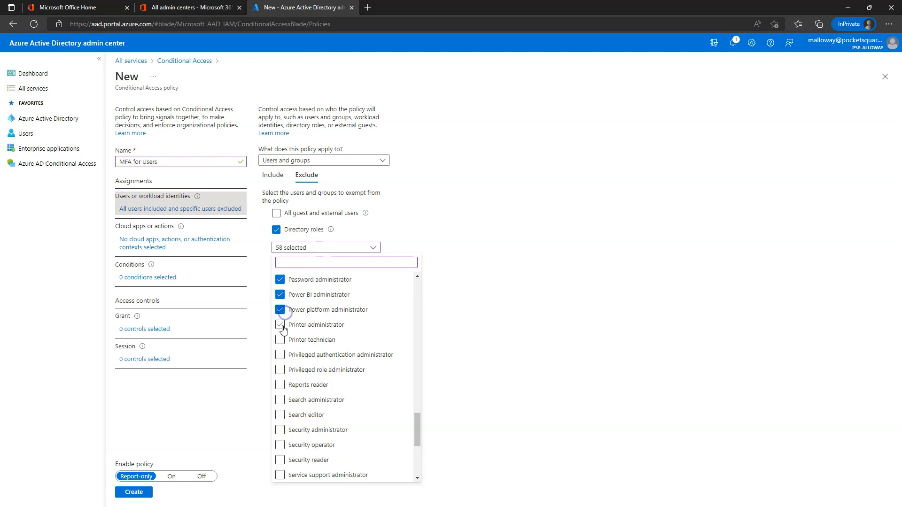
click(280, 370)
click(279, 385)
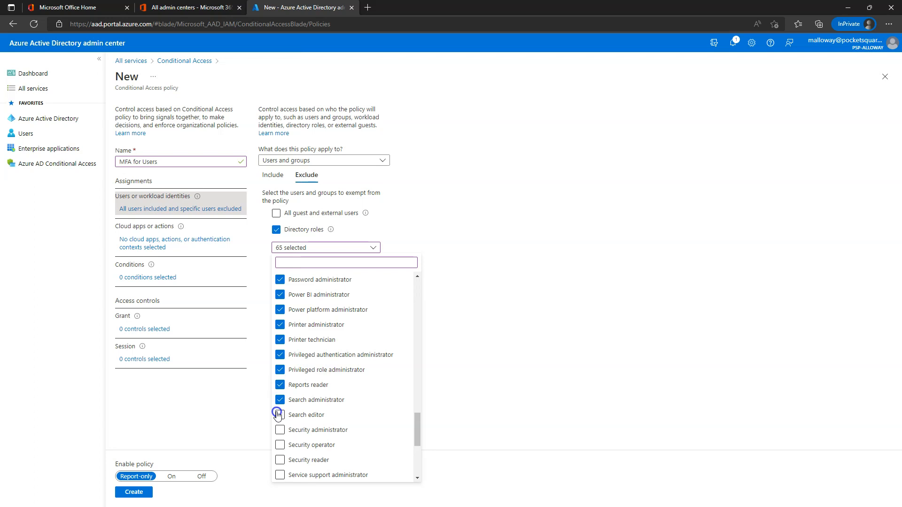
click(280, 460)
scroll(282, 458, down, 3)
click(280, 339)
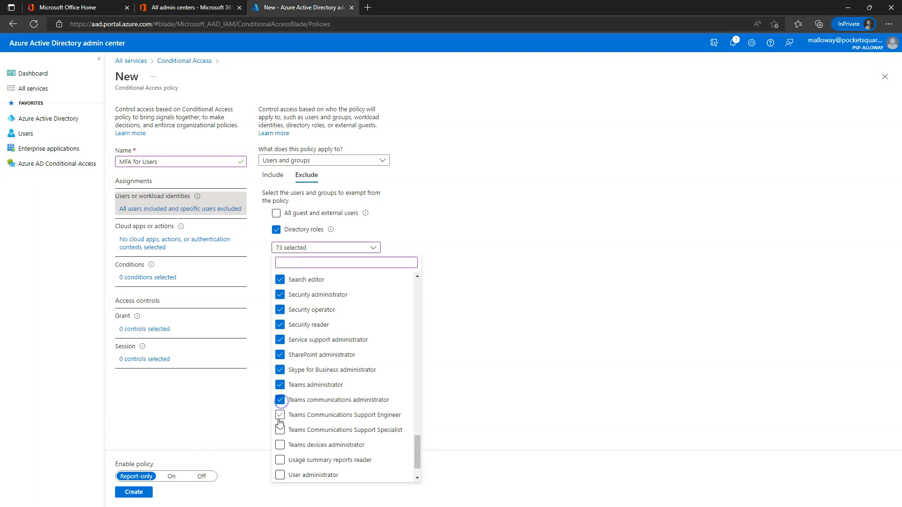
click(281, 475)
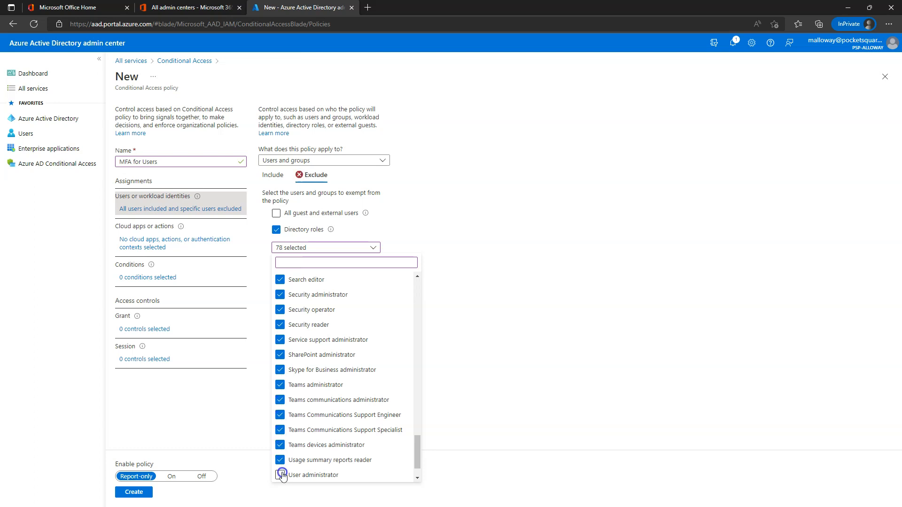
scroll(306, 443, down, 1)
click(279, 445)
click(280, 461)
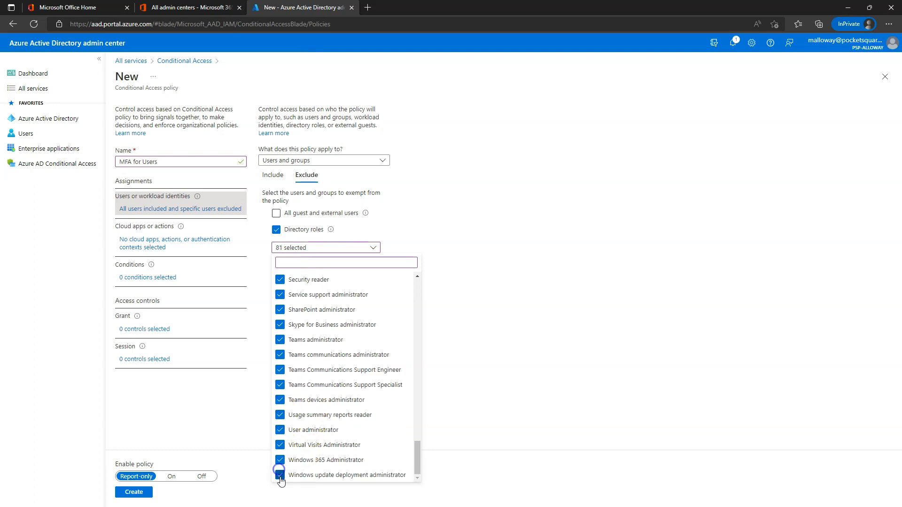
click(494, 265)
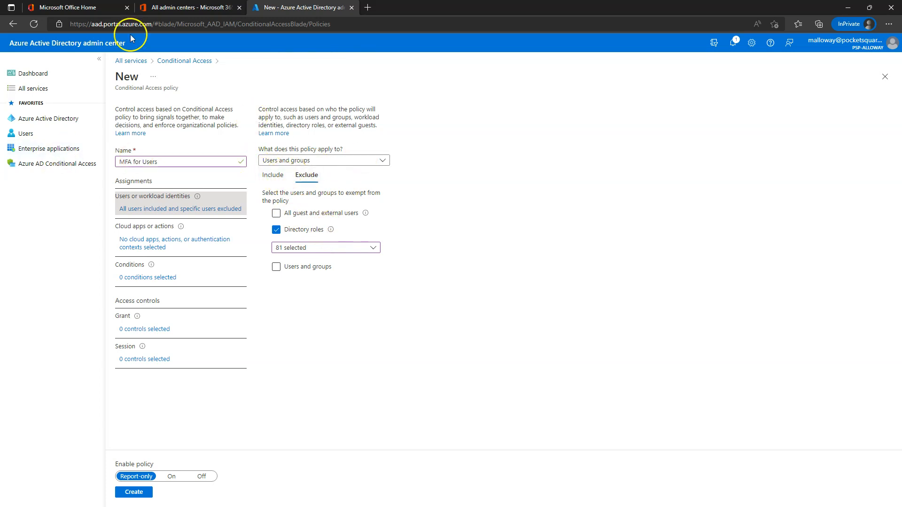
Step: Check the policy's included users and apply the policy to all cloud apps
click(271, 173)
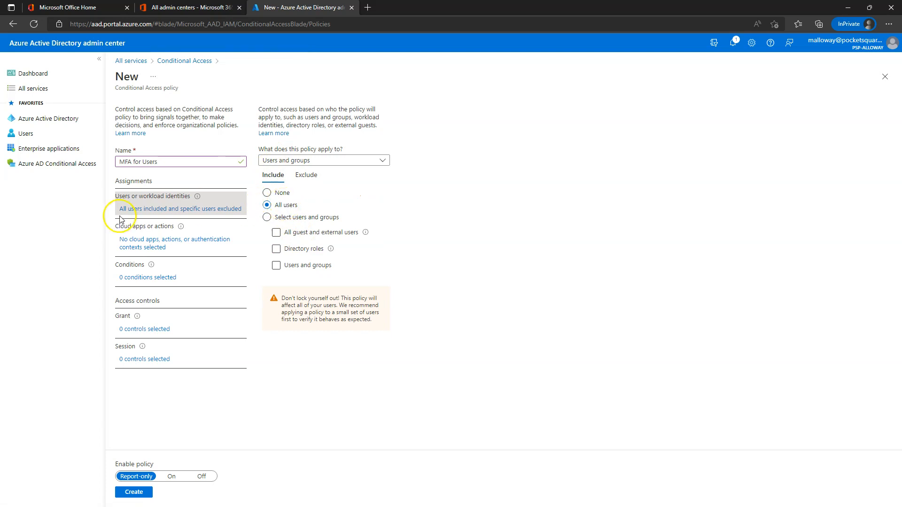
click(152, 242)
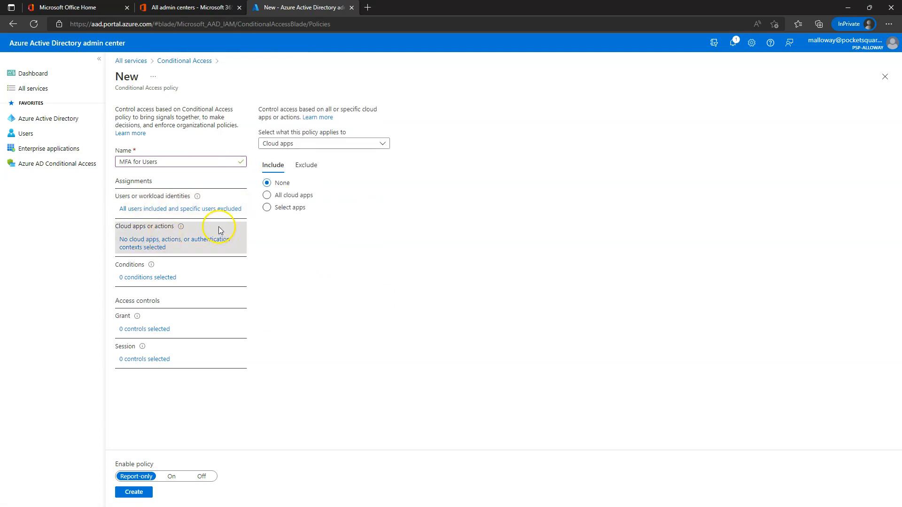
click(289, 196)
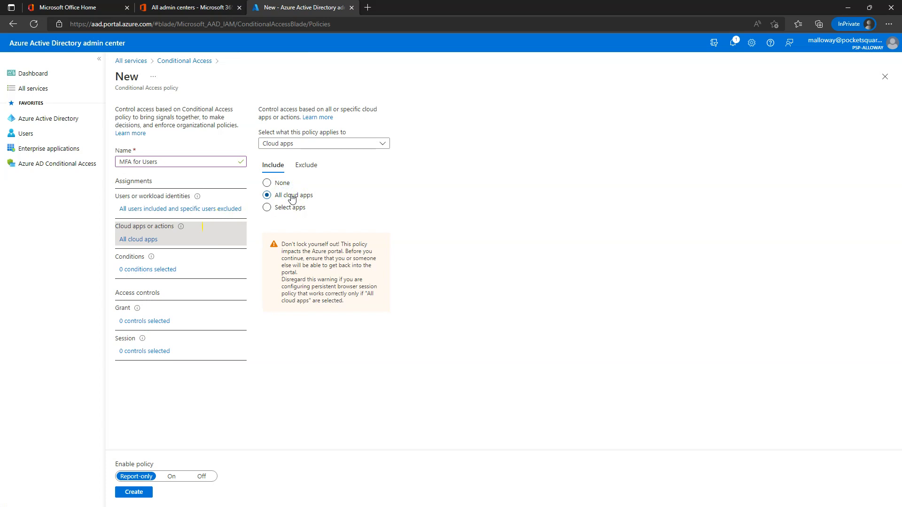
Step: Configure the client apps condition to cover only Browser and Mobile apps and desktop clients, leaving out the legacy authentication clients
click(159, 270)
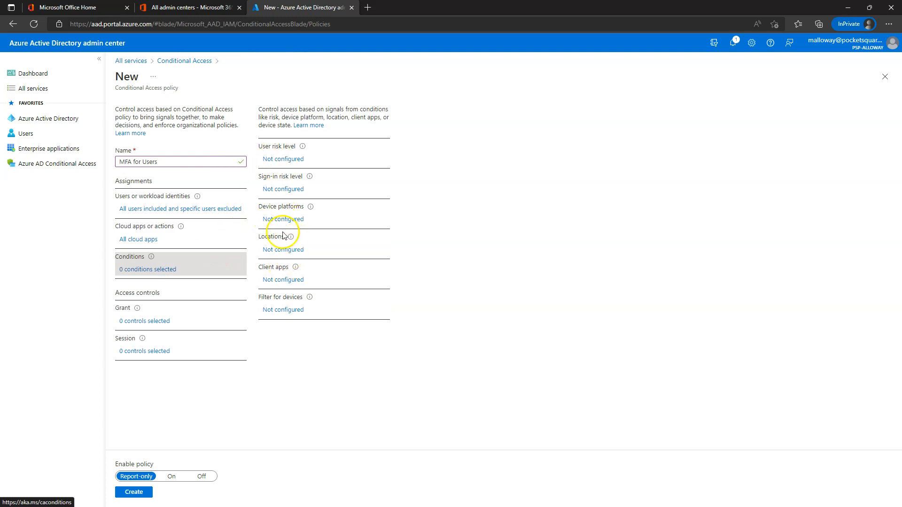
click(278, 280)
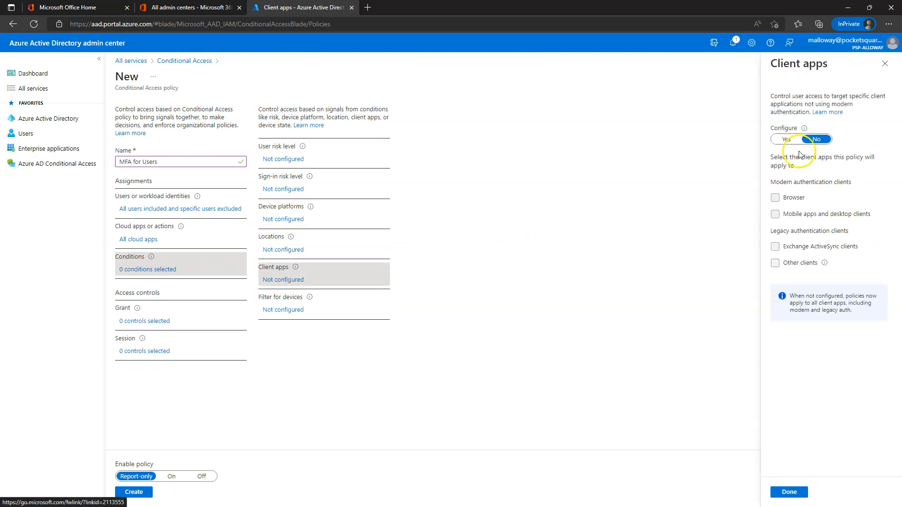
click(786, 139)
click(775, 247)
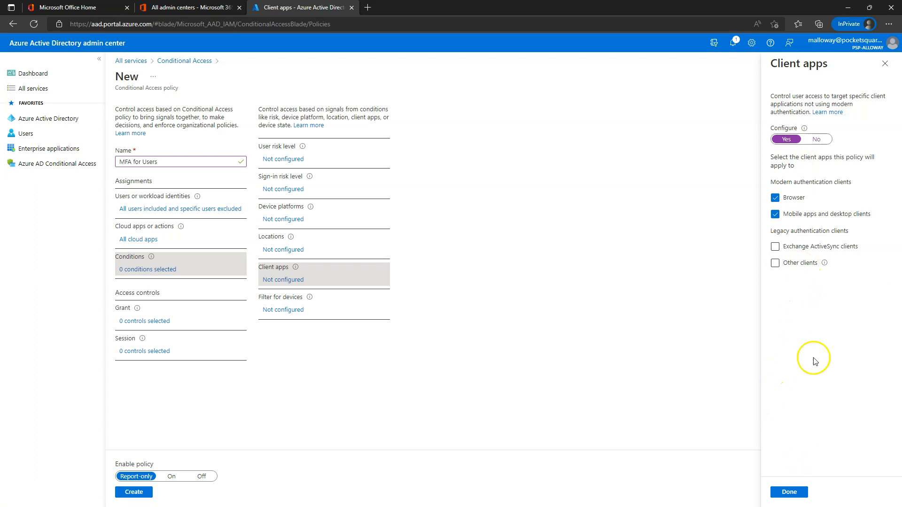
mouse_move(824, 264)
click(784, 496)
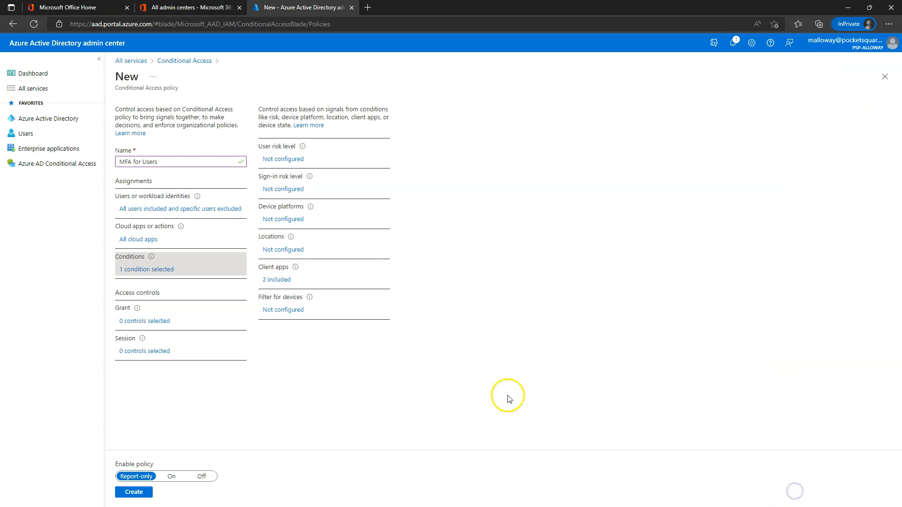
Step: Require multifactor authentication to grant access, and create the policy with its enable state set to On
click(146, 324)
click(778, 155)
click(782, 493)
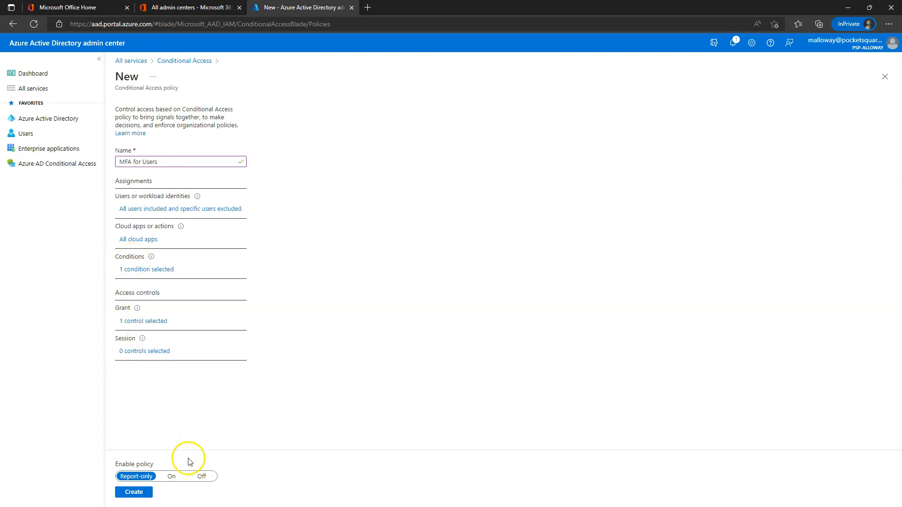
click(172, 477)
click(133, 492)
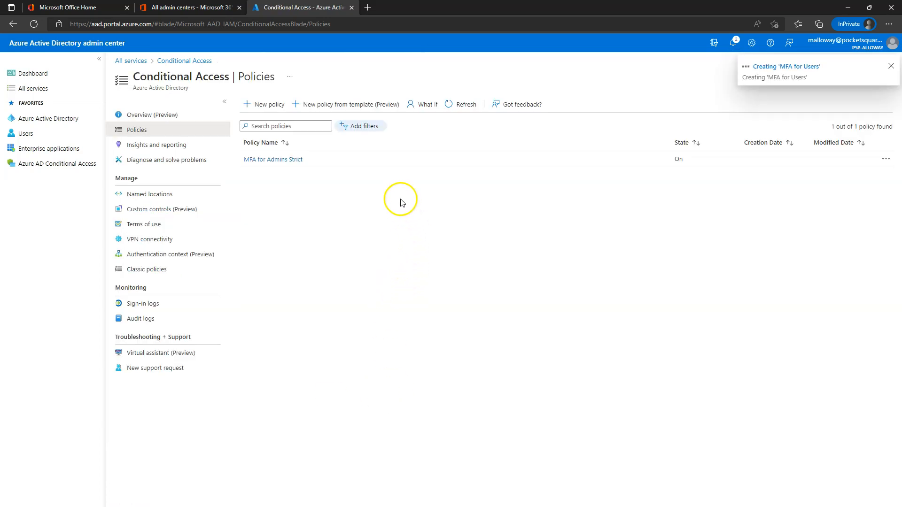
Step: Start a new Conditional Access policy named "Block Legacy Auth" that includes all users and all cloud apps
click(262, 105)
click(173, 161)
text(Block Legacy Auth)
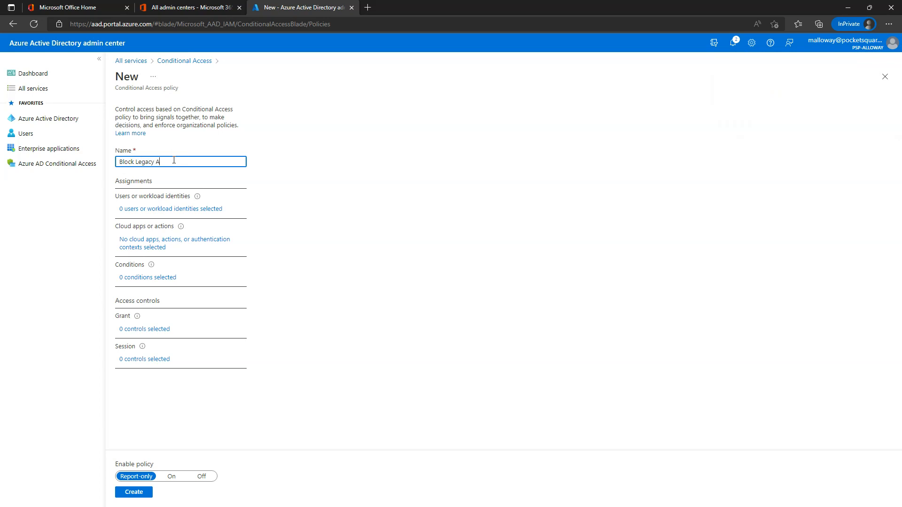
click(143, 212)
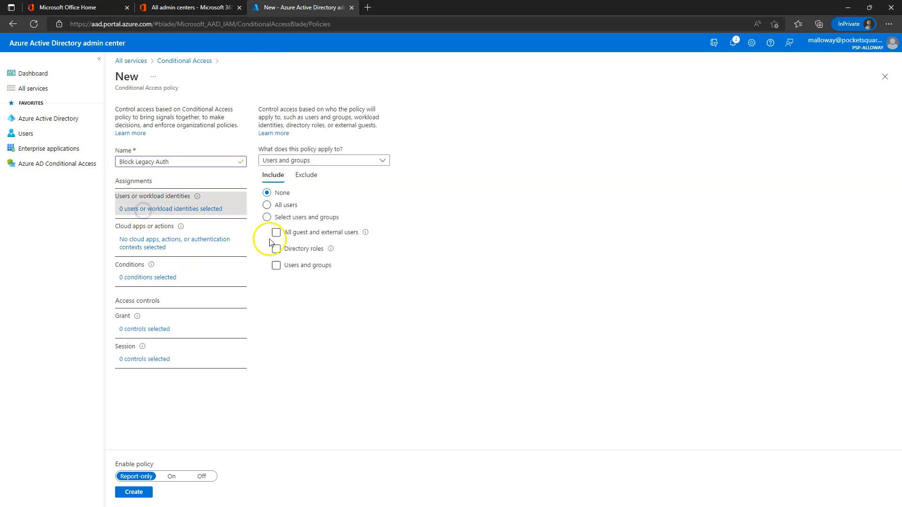
click(281, 210)
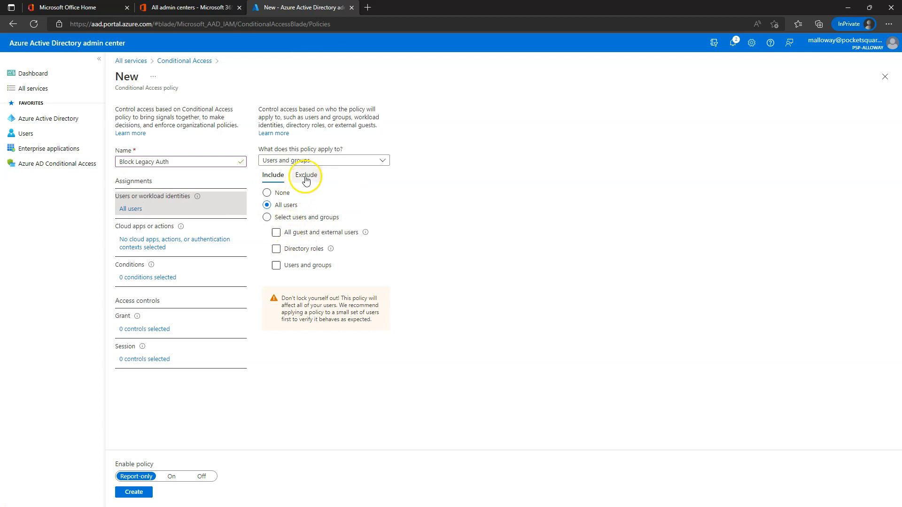
click(148, 244)
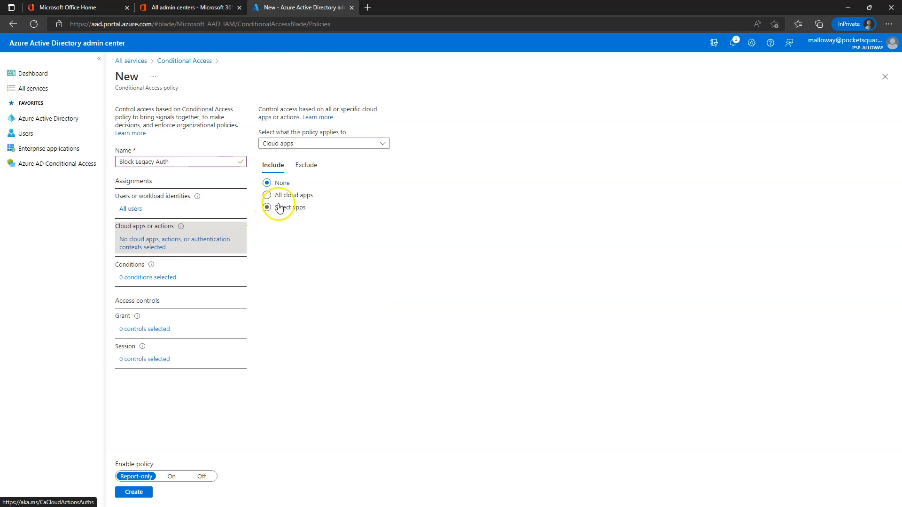
click(277, 195)
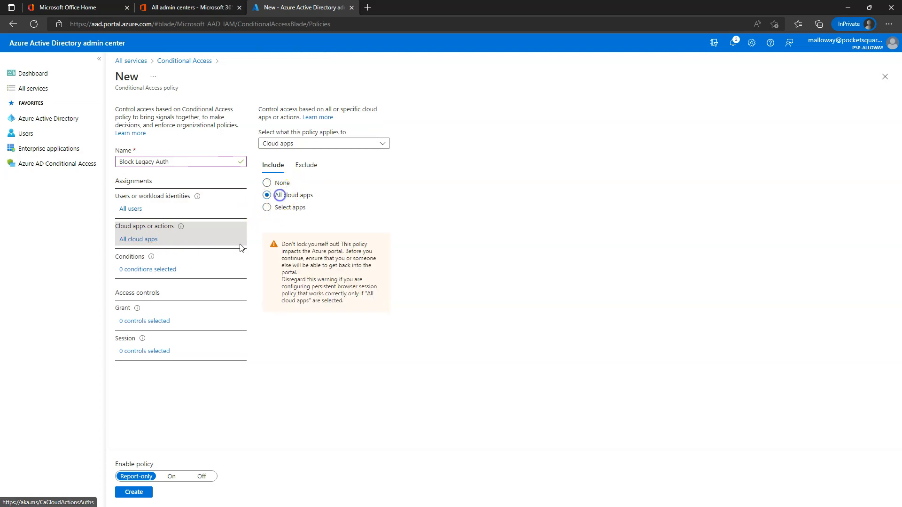
Step: Configure the client apps condition to cover only the legacy clients, Exchange ActiveSync clients and Other clients
click(146, 270)
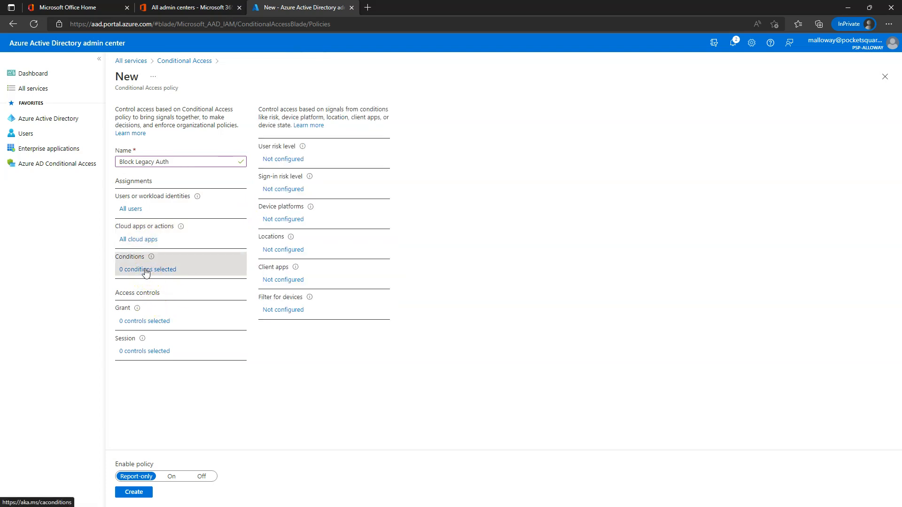
click(273, 279)
click(786, 139)
click(775, 199)
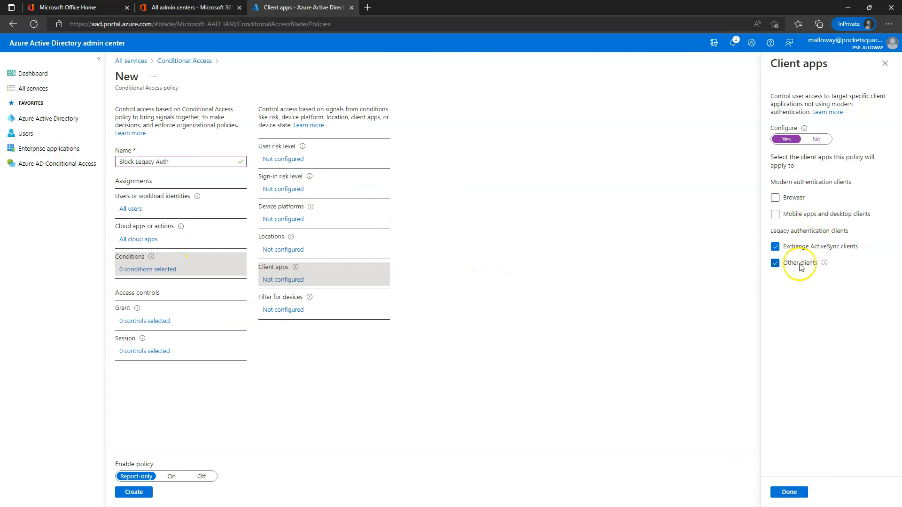
click(789, 492)
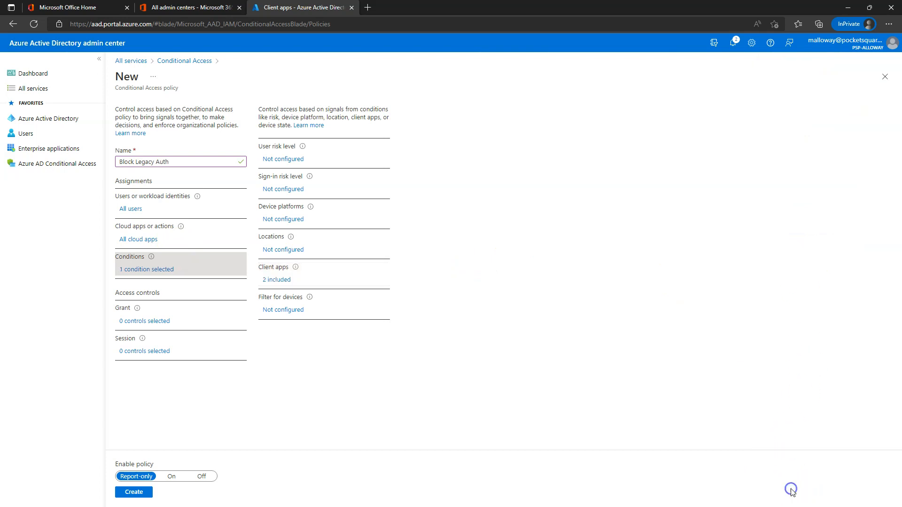
Step: Set the policy's grant control to Block access
click(145, 320)
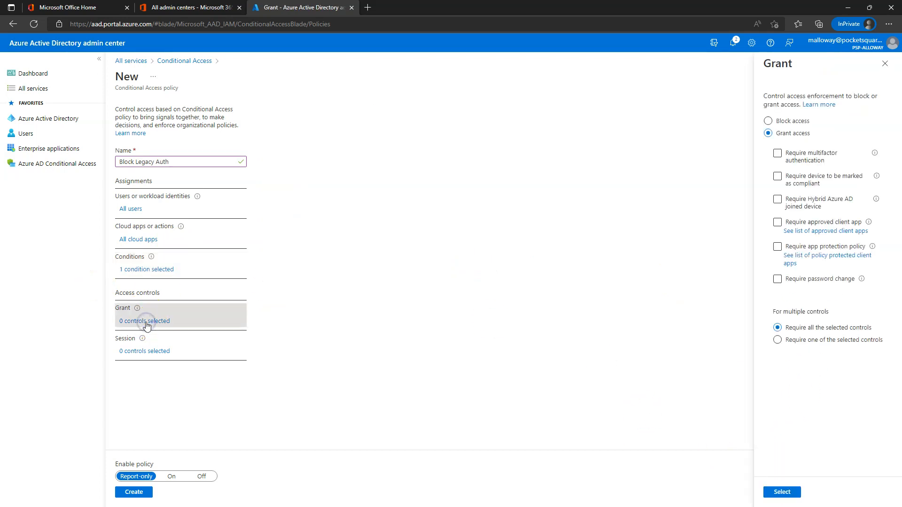
click(768, 122)
click(788, 492)
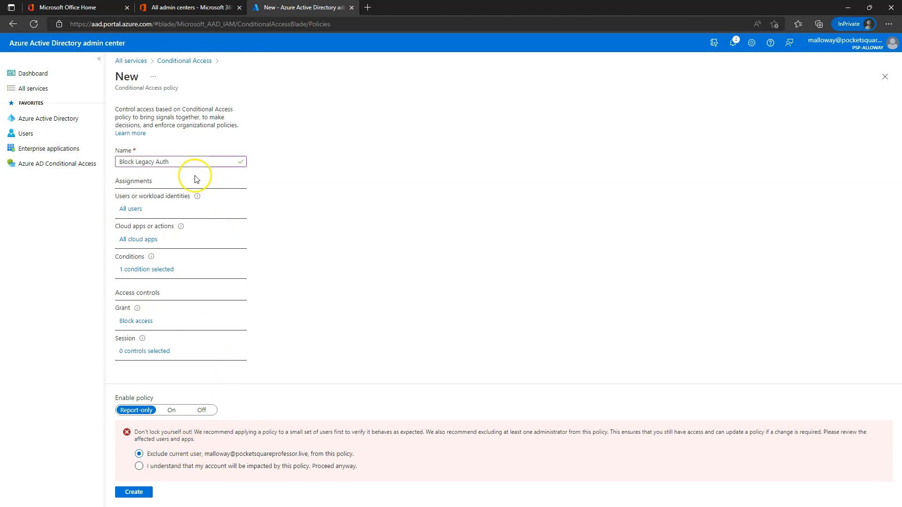
Step: Create the Block Legacy Auth policy in Report-only state, excluding the current user from it
click(130, 209)
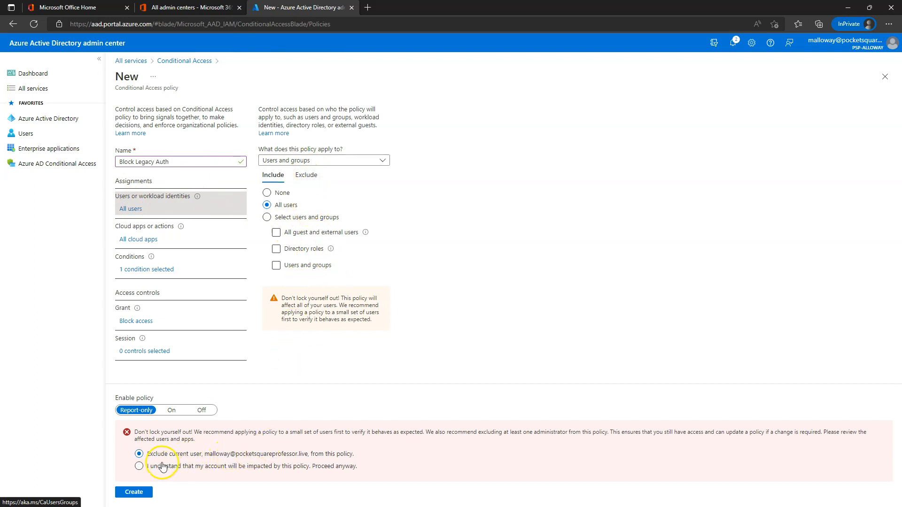
click(133, 492)
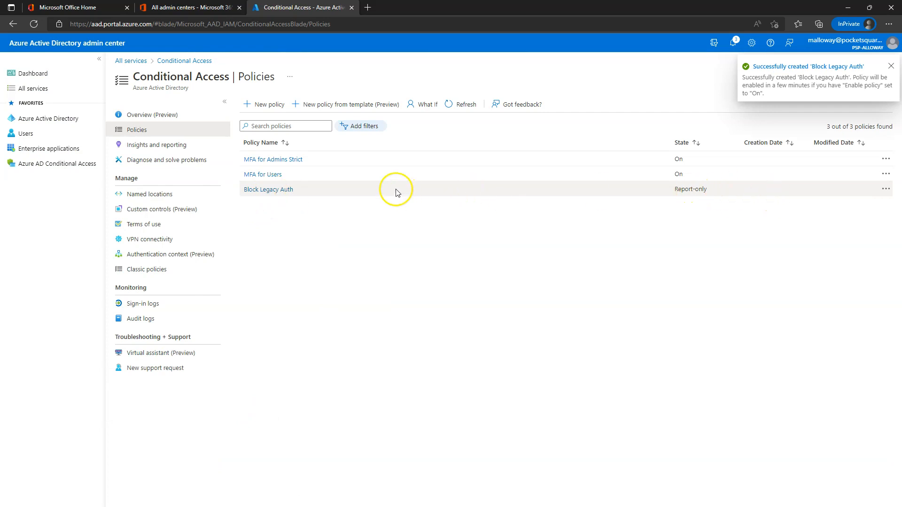
Step: Review the users excluded from the Block Legacy Auth policy, and return to the policies list without changes
click(282, 189)
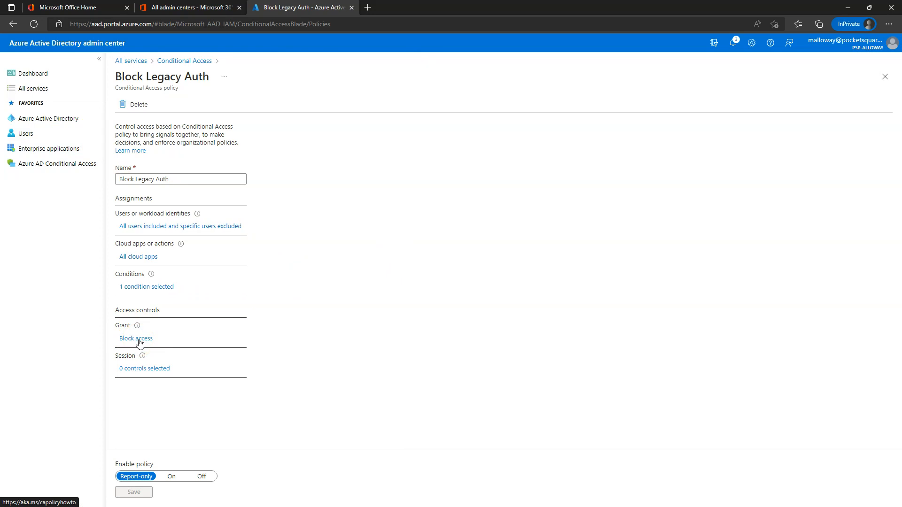
click(185, 227)
click(318, 197)
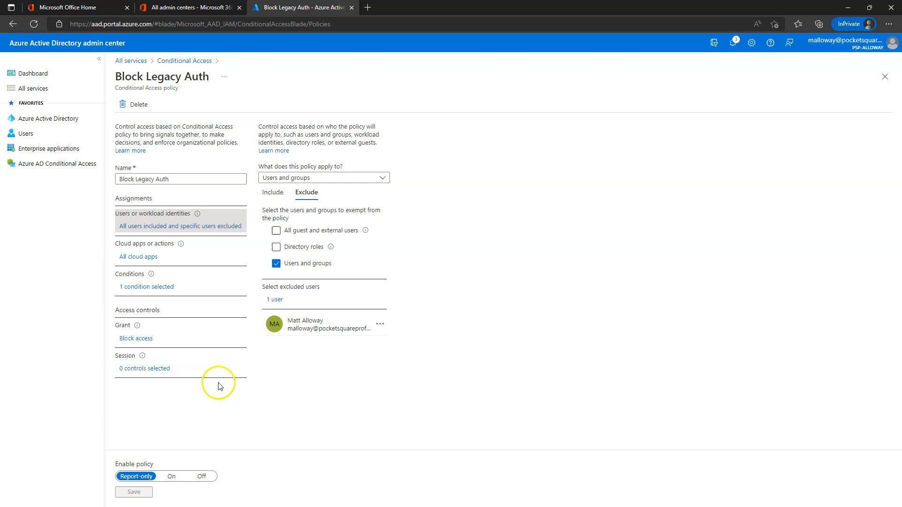
click(885, 76)
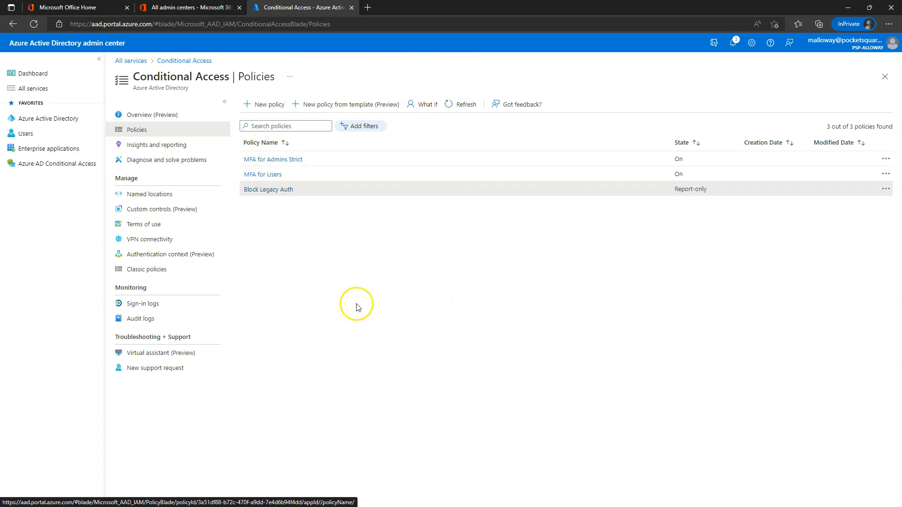
Step: Run a What If evaluation for a standard user with any cloud app and check which policies will apply
click(421, 107)
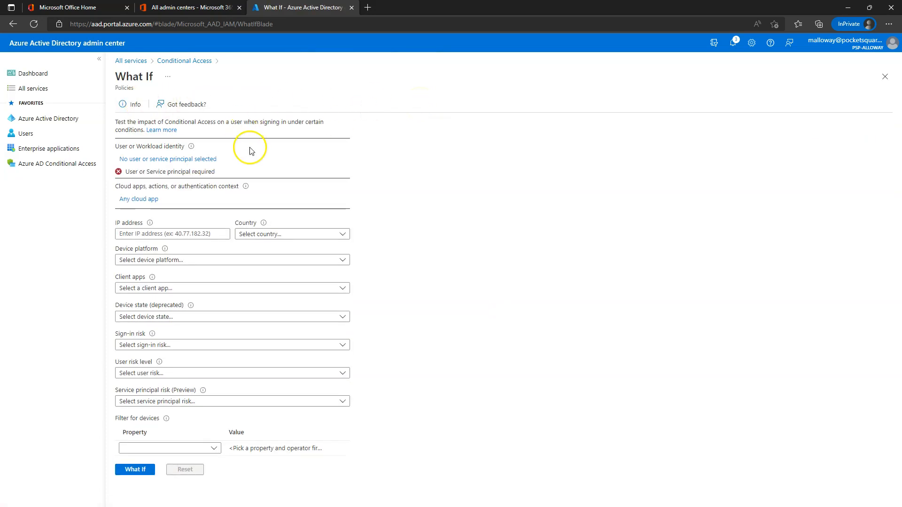
click(152, 160)
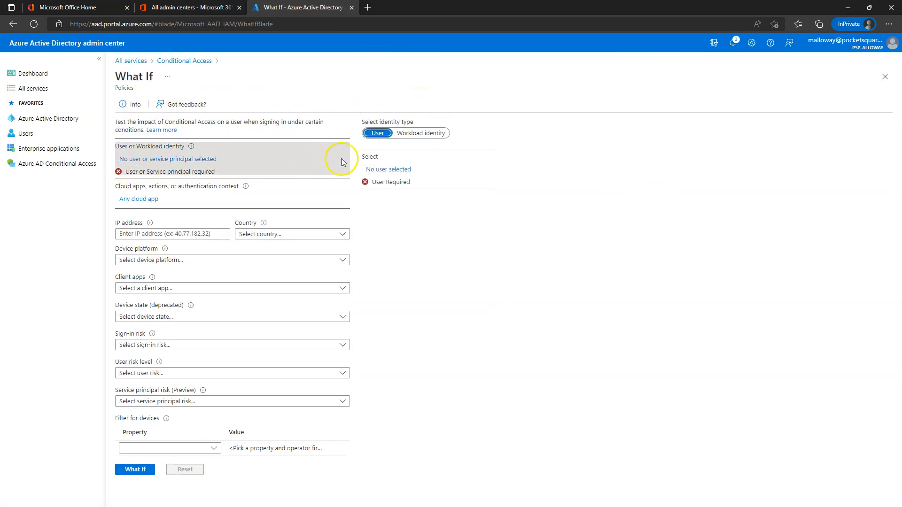
click(388, 169)
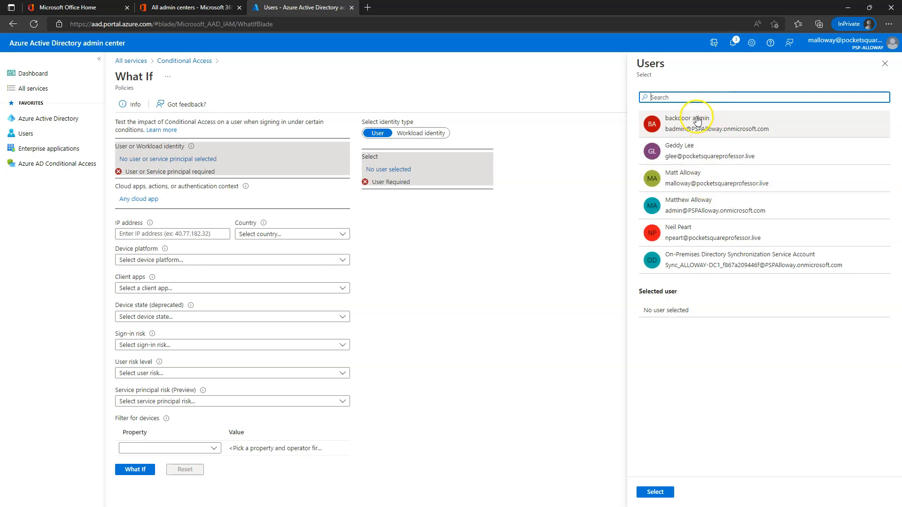
click(681, 230)
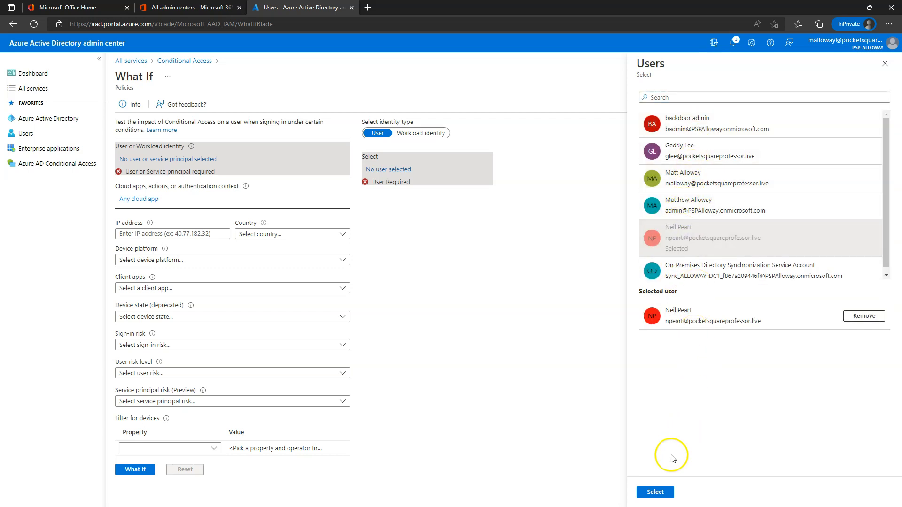
click(657, 492)
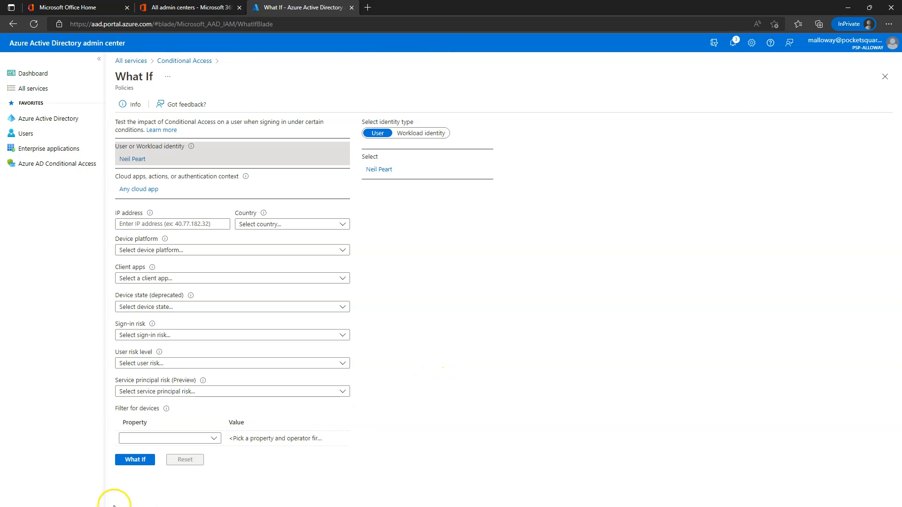
click(135, 459)
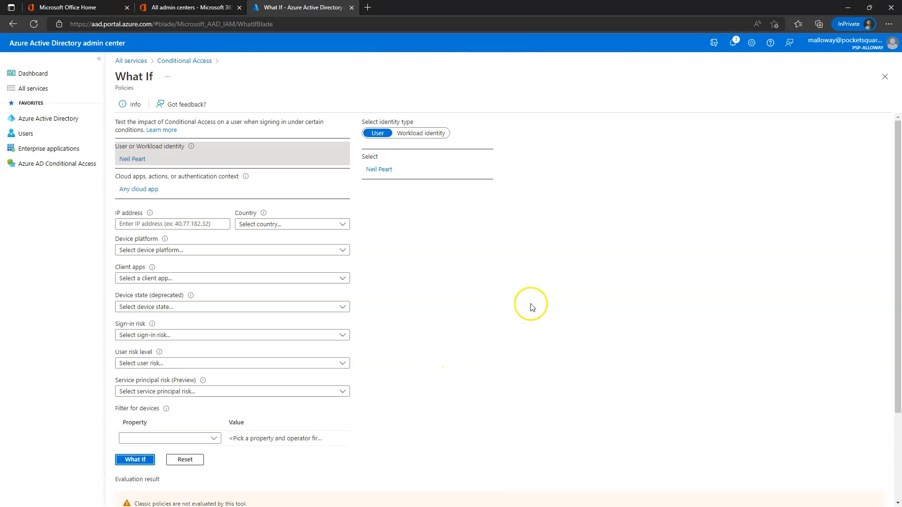
scroll(532, 308, down, 3)
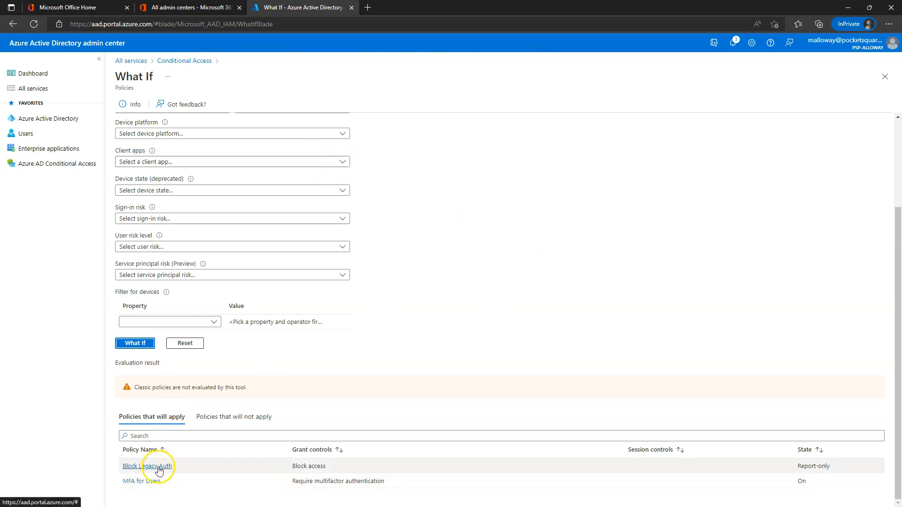
Step: Rerun the What If evaluation with the client app set to Browser and check the applicable policies
scroll(537, 238, up, 1)
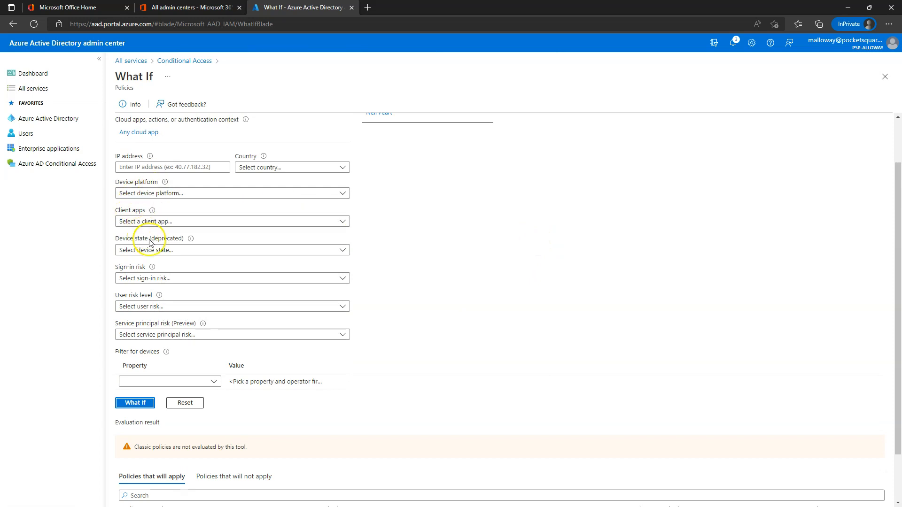
click(206, 222)
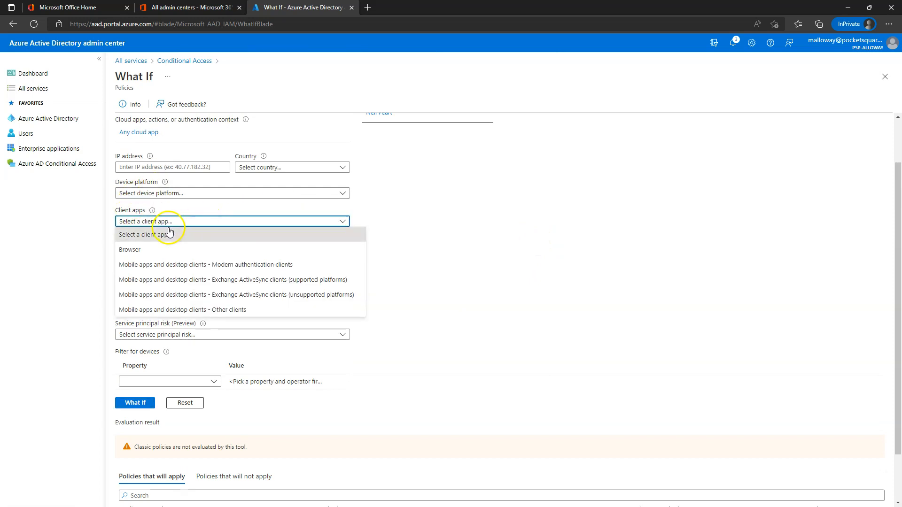
click(130, 251)
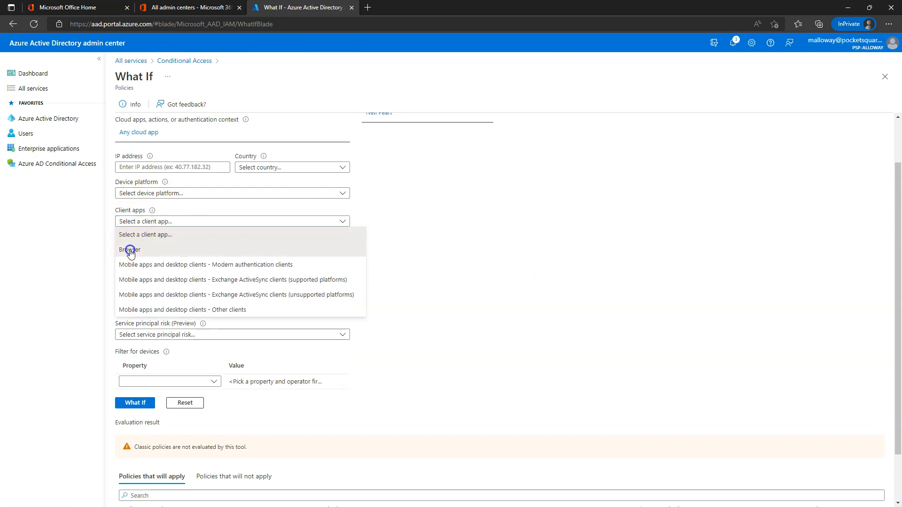
click(127, 402)
scroll(548, 292, down, 1)
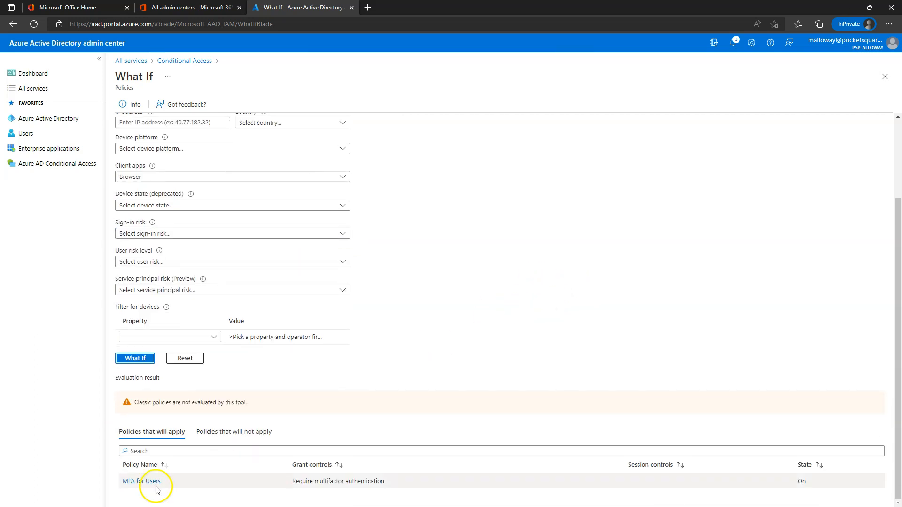
Step: Rerun the What If evaluation with client app "Mobile apps and desktop clients - Other clients", check the applicable policies, and return to Conditional Access
scroll(406, 419, up, 1)
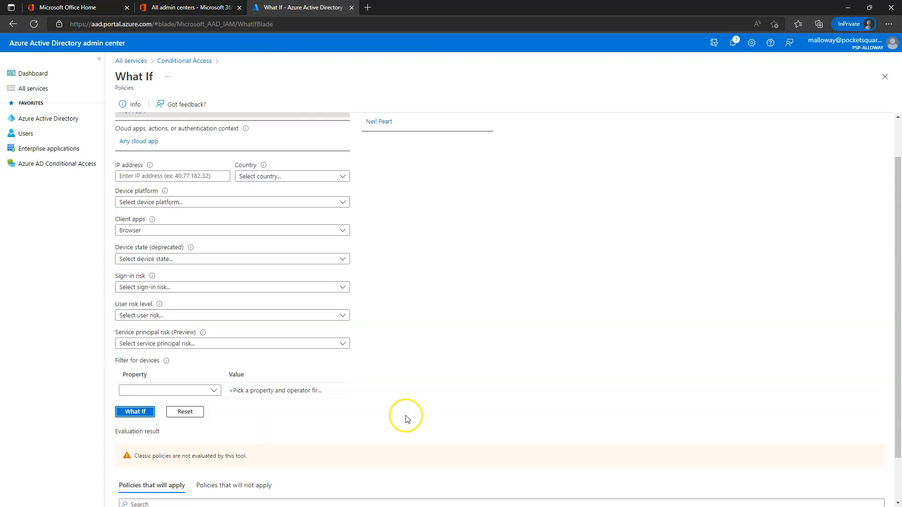
scroll(407, 419, up, 1)
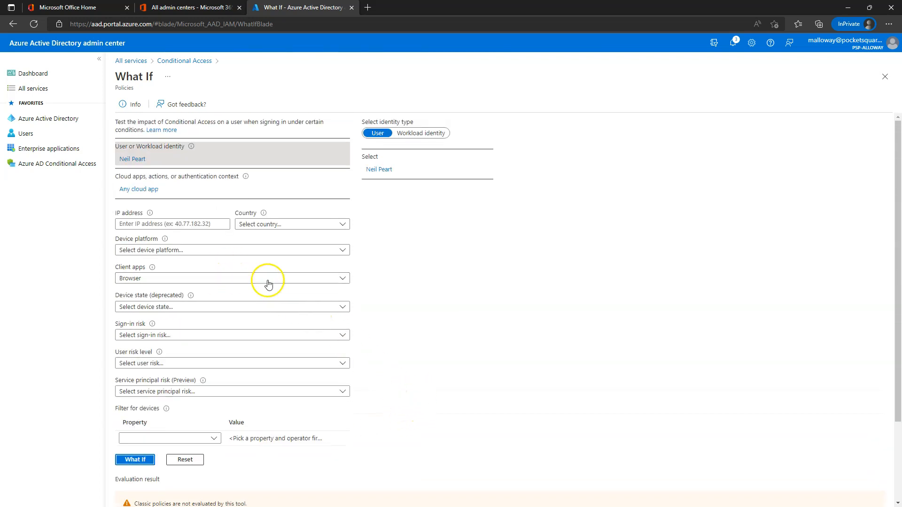
click(331, 278)
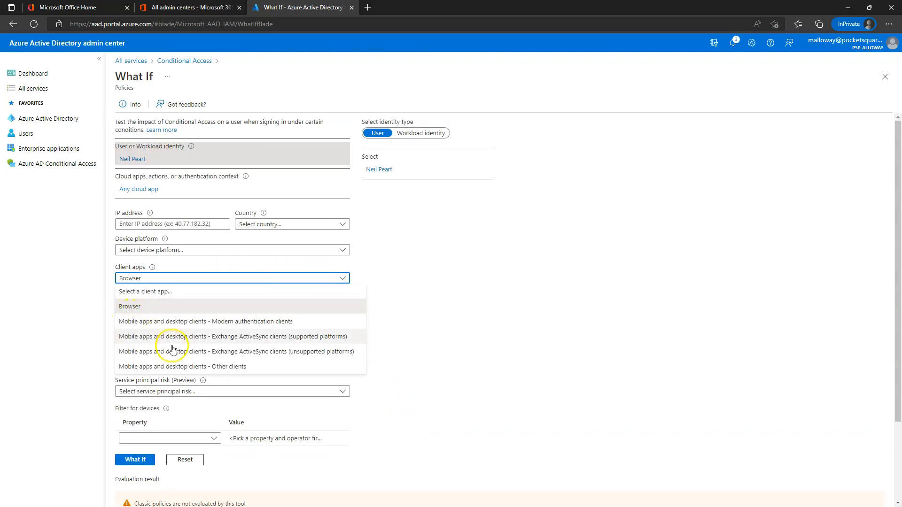
click(167, 366)
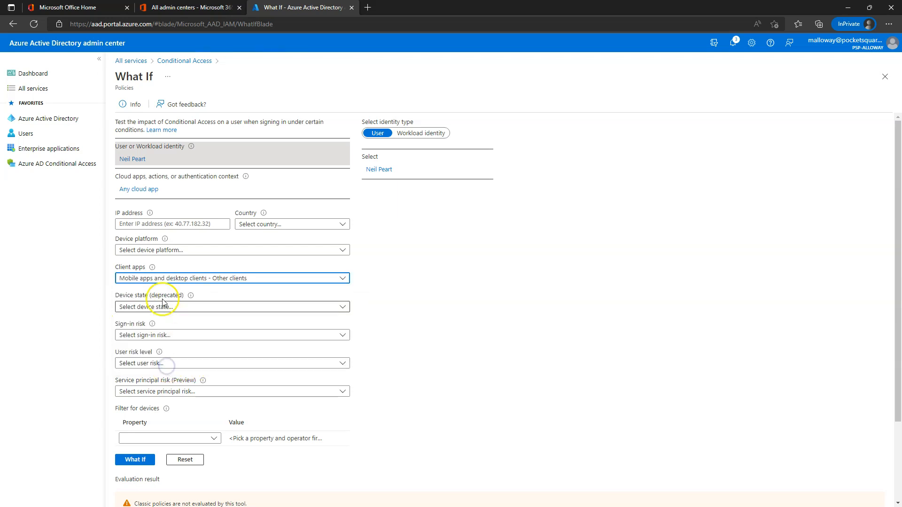
scroll(422, 342, down, 2)
click(151, 366)
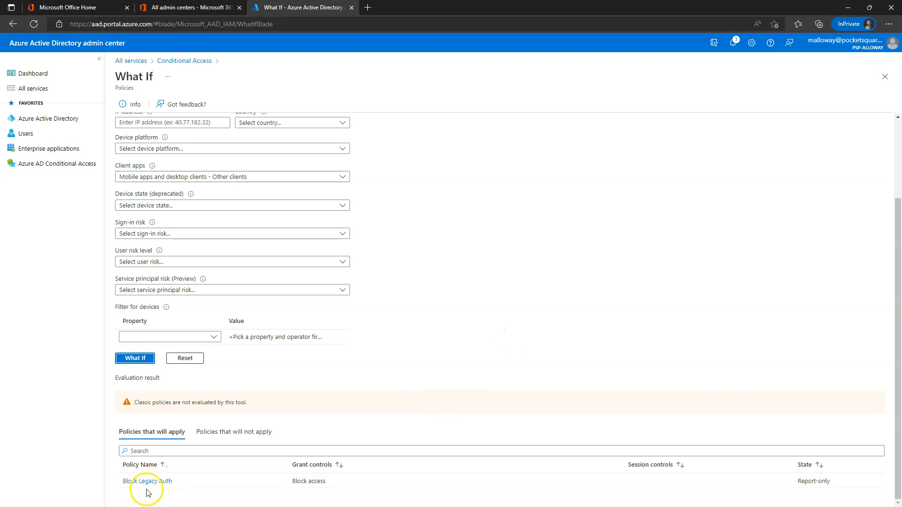
scroll(282, 296, up, 2)
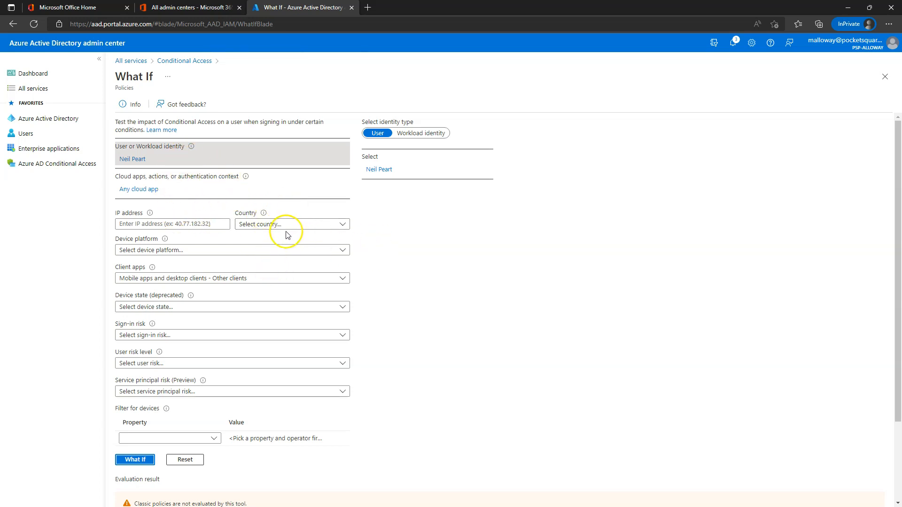
click(191, 62)
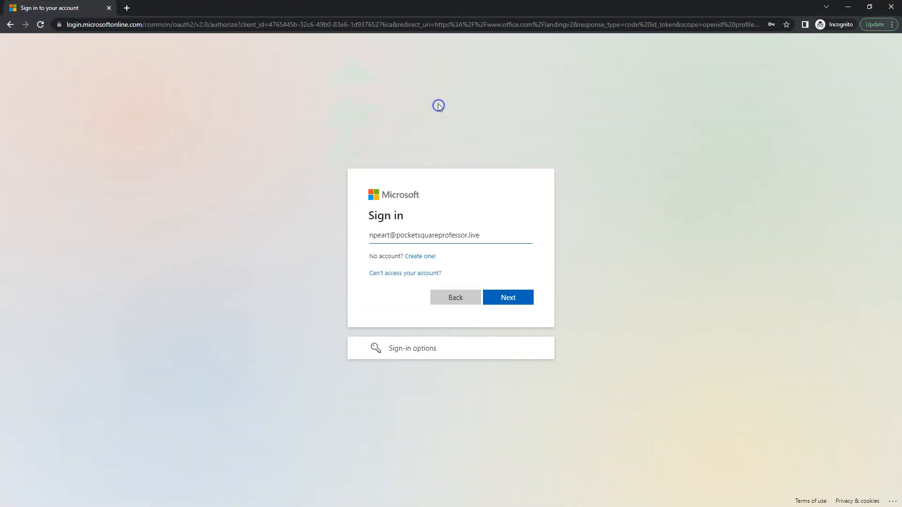
Step: Sign in to Office in the Chrome Incognito window with the test user's account password, and dismiss the welcome tour
click(512, 298)
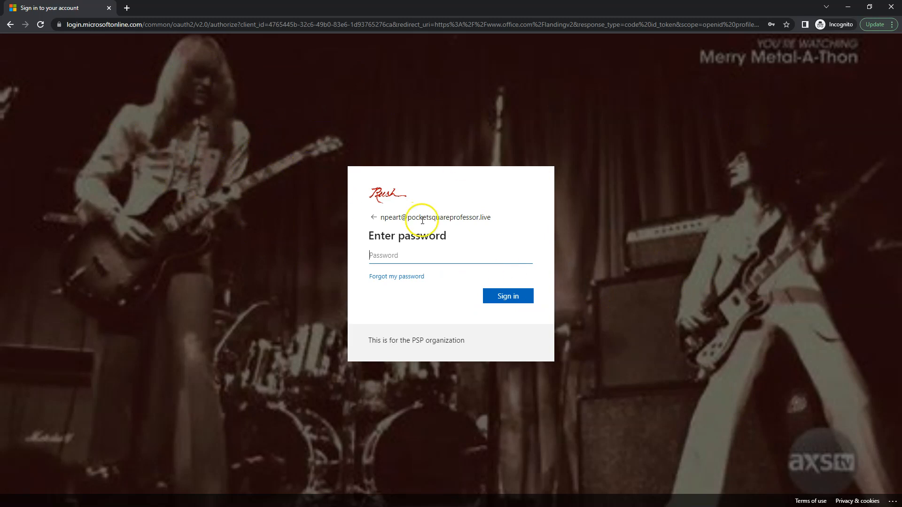
text(•••••••)
key(Return)
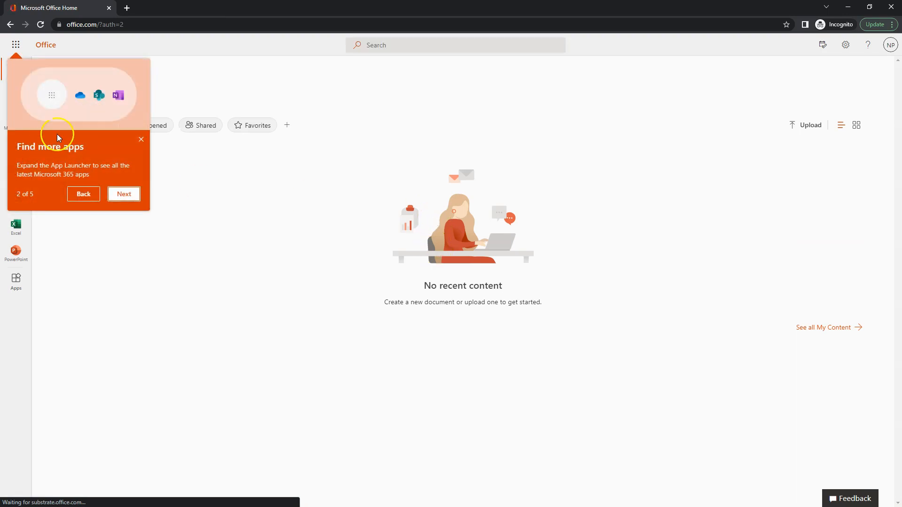
click(139, 139)
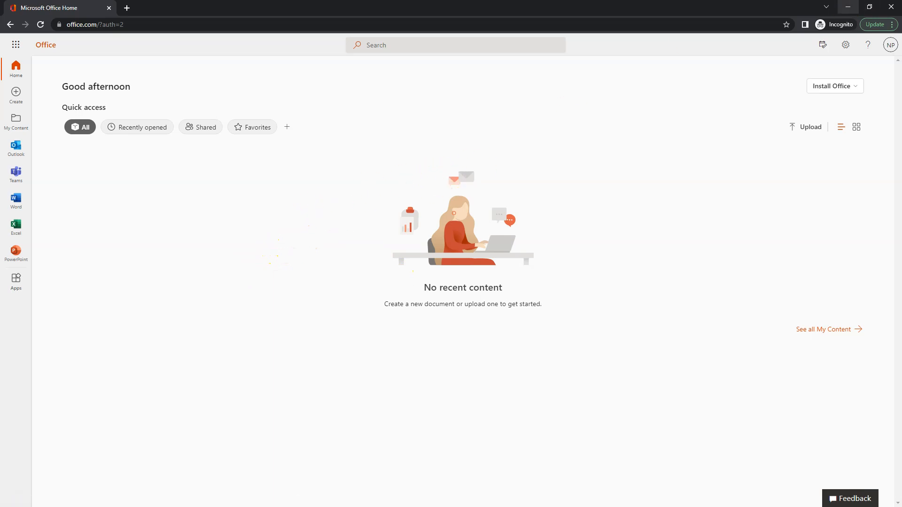
Step: Switch back to the Azure Active Directory admin center in a maximized window and review the state of the Conditional Access policies
click(847, 8)
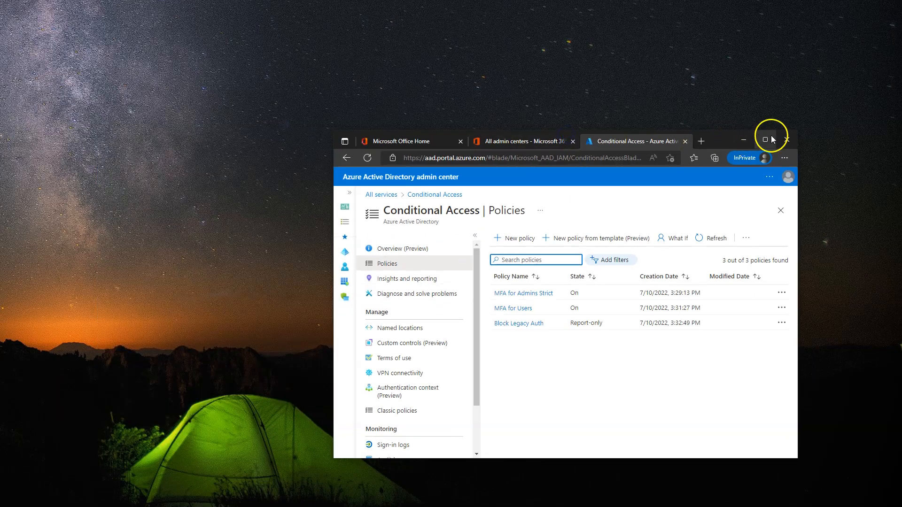
click(771, 139)
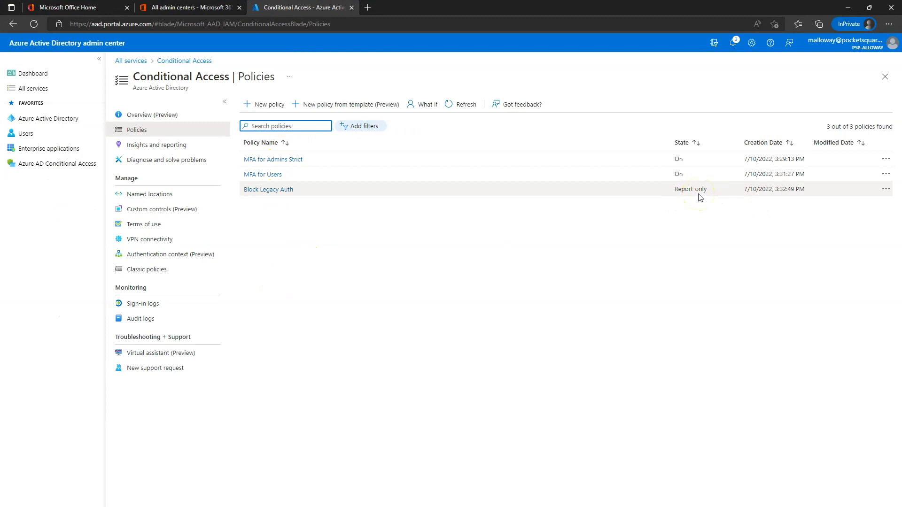
click(365, 253)
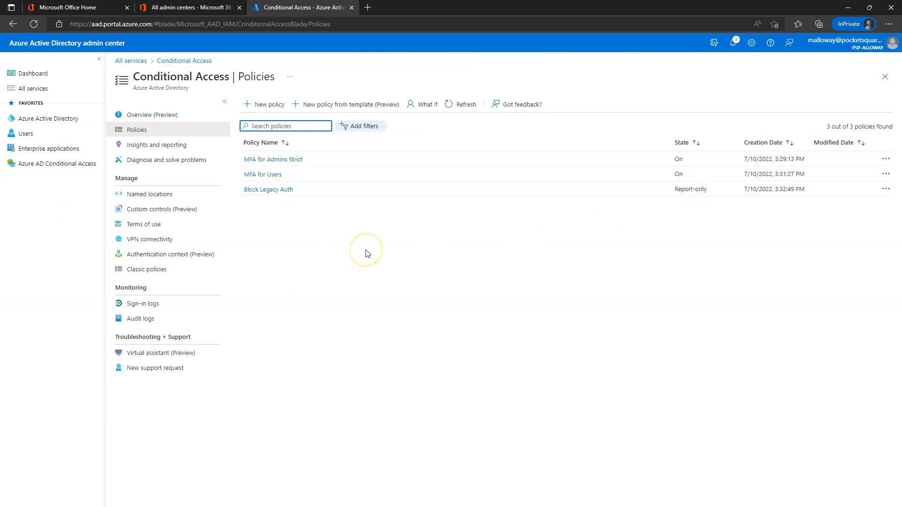